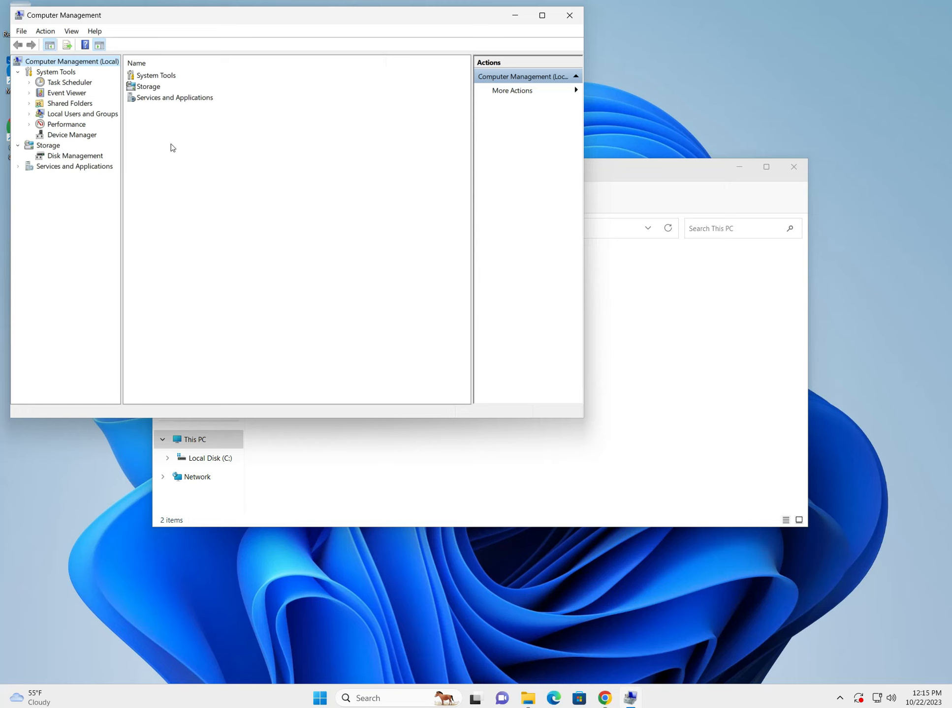
- Open Disk Management and check the unallocated space on Disk 0 and the volume operations available for the C: partition
click(75, 156)
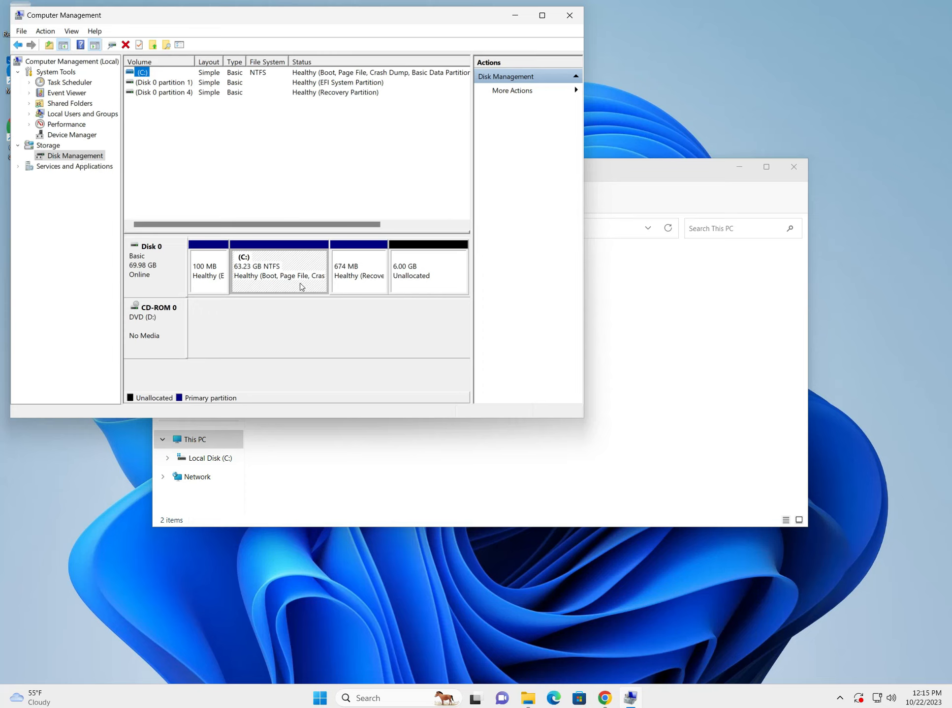
click(433, 277)
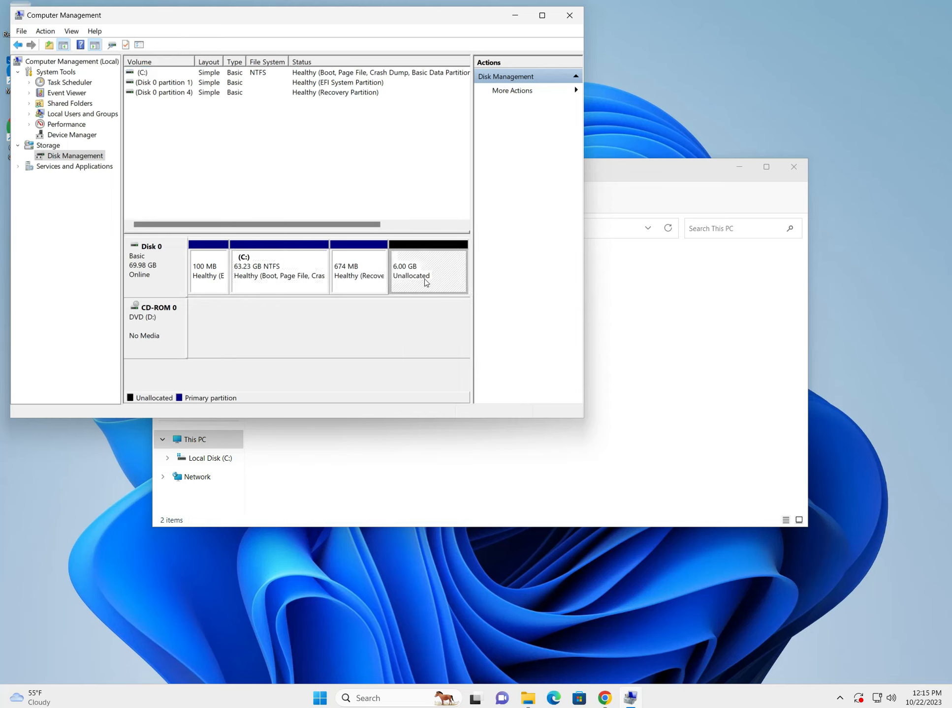
right_click(291, 265)
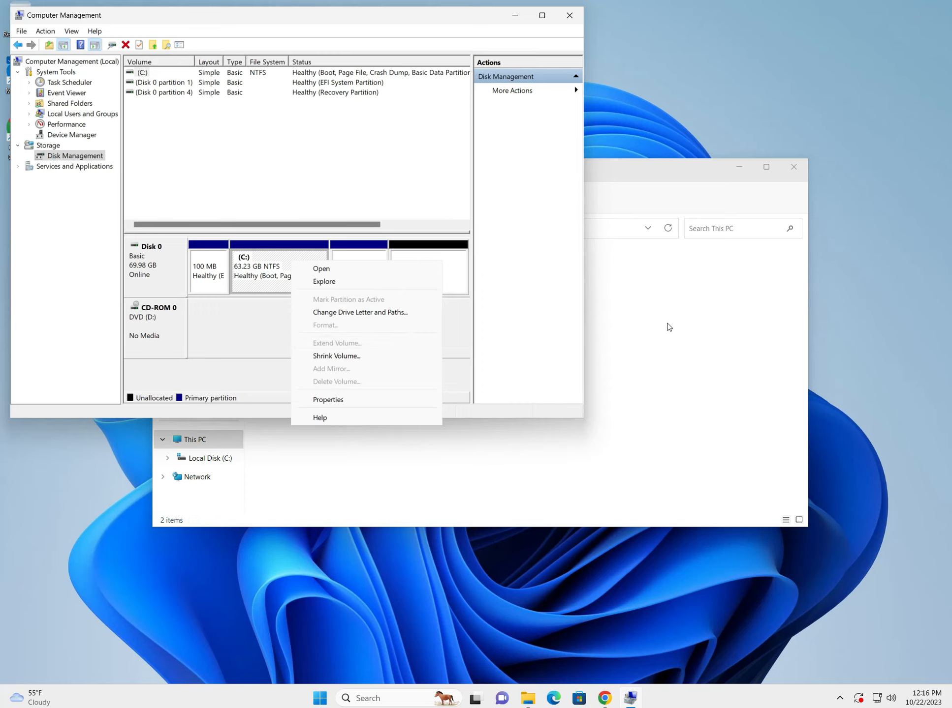
- Switch to Chrome, search Google for "minitool partition wizard" and reject all optional cookies
click(605, 698)
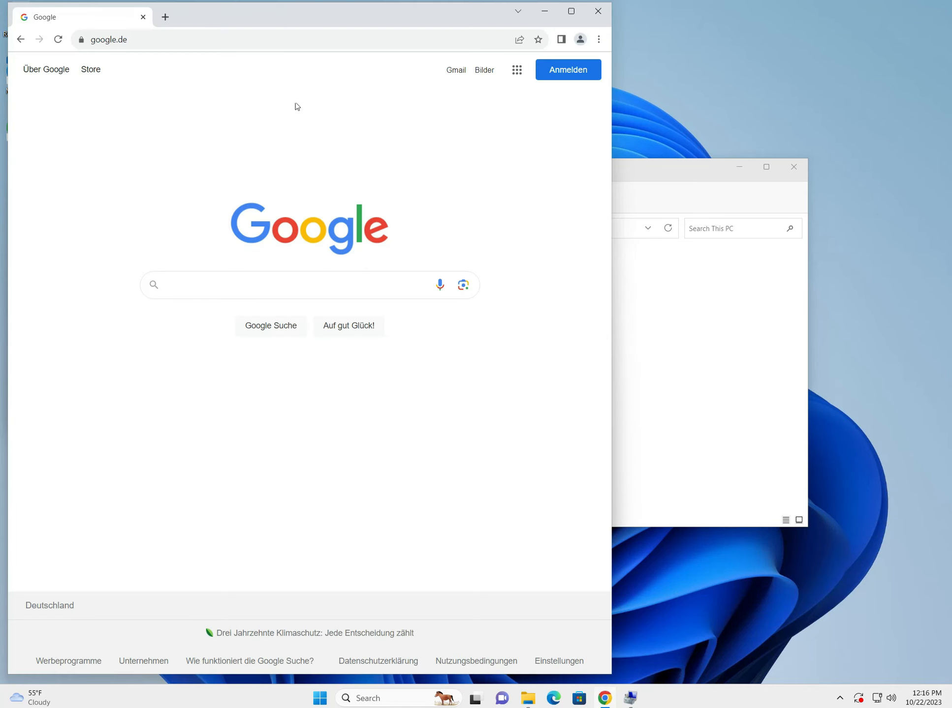
click(256, 40)
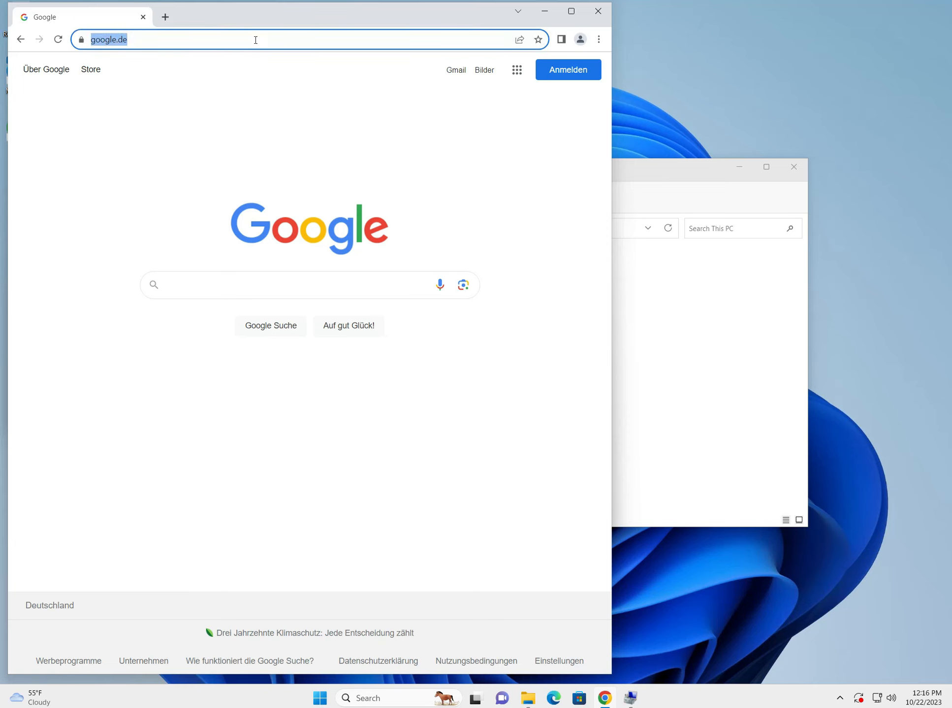
text(m)
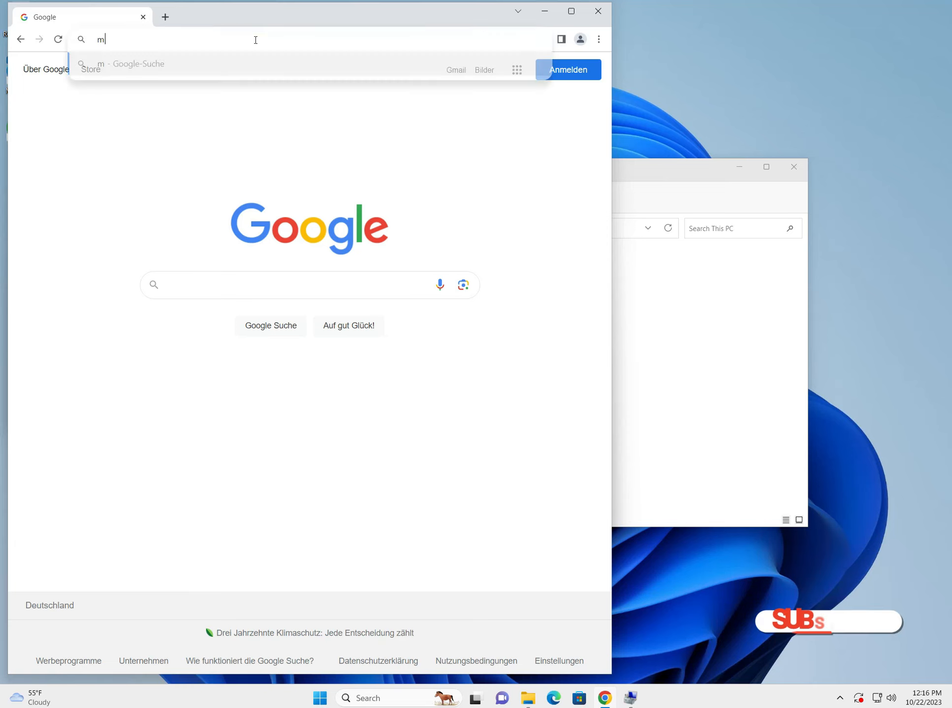
text(intool partition wizard)
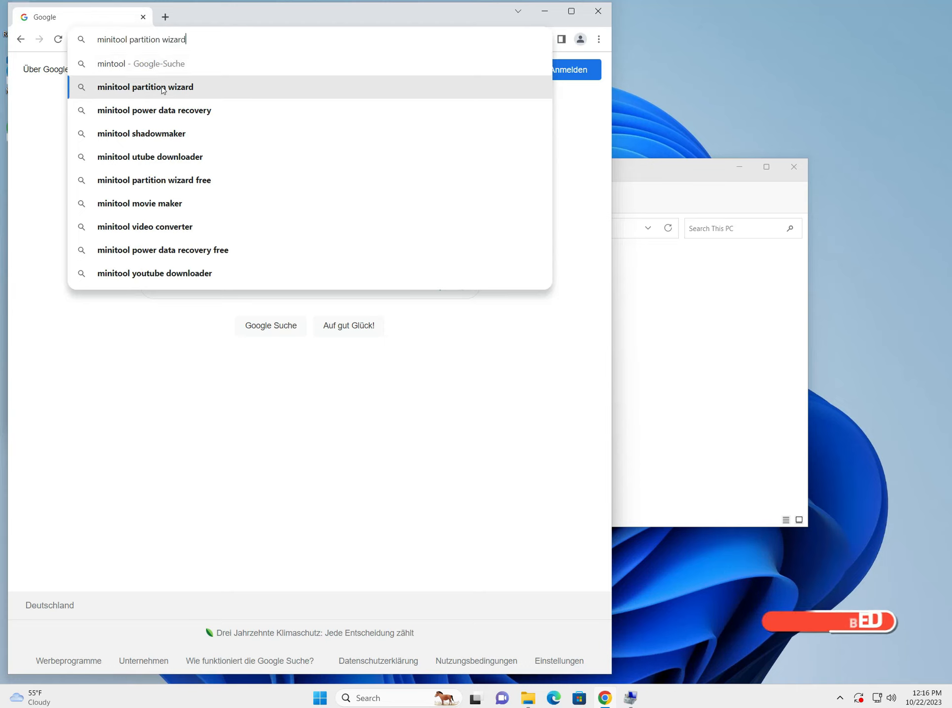
click(163, 88)
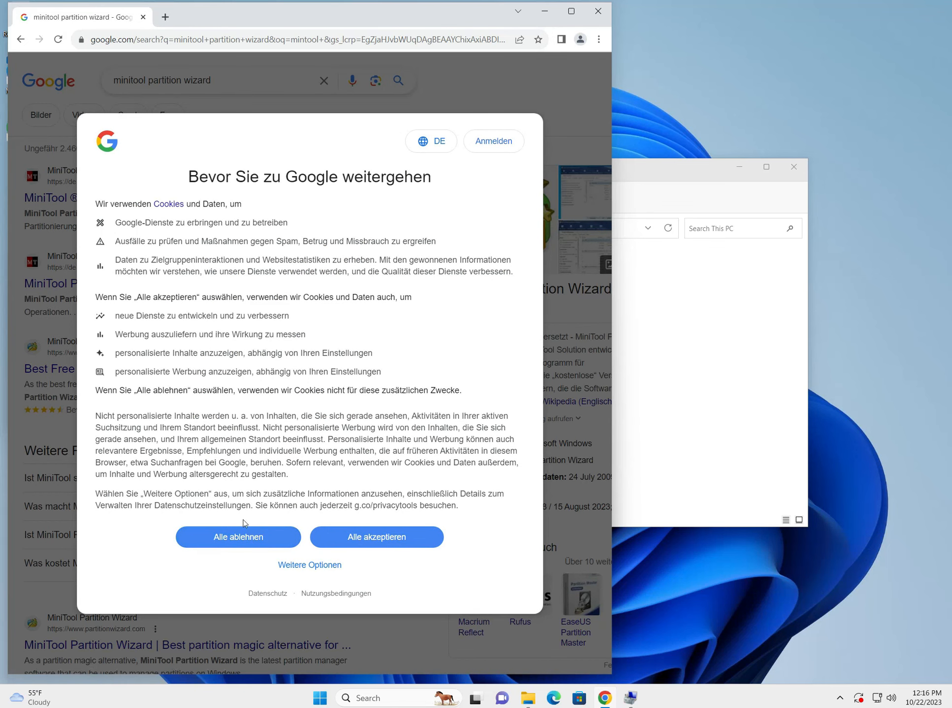
click(250, 537)
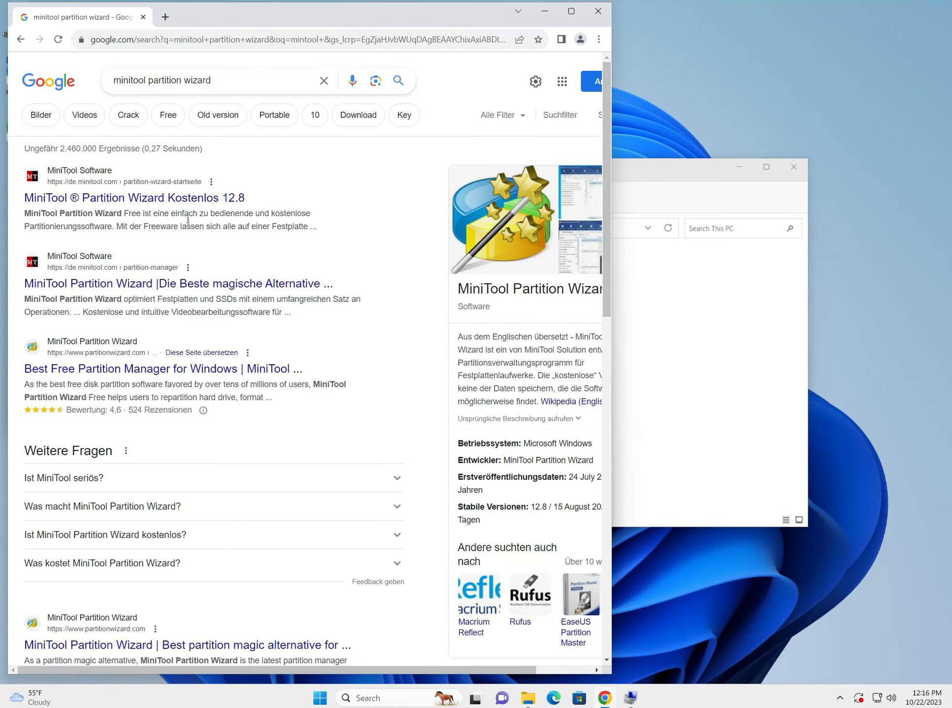
- Download the free edition of MiniTool Partition Wizard 12.8 from the MiniTool site and show pw-free-online.exe in its folder
click(175, 202)
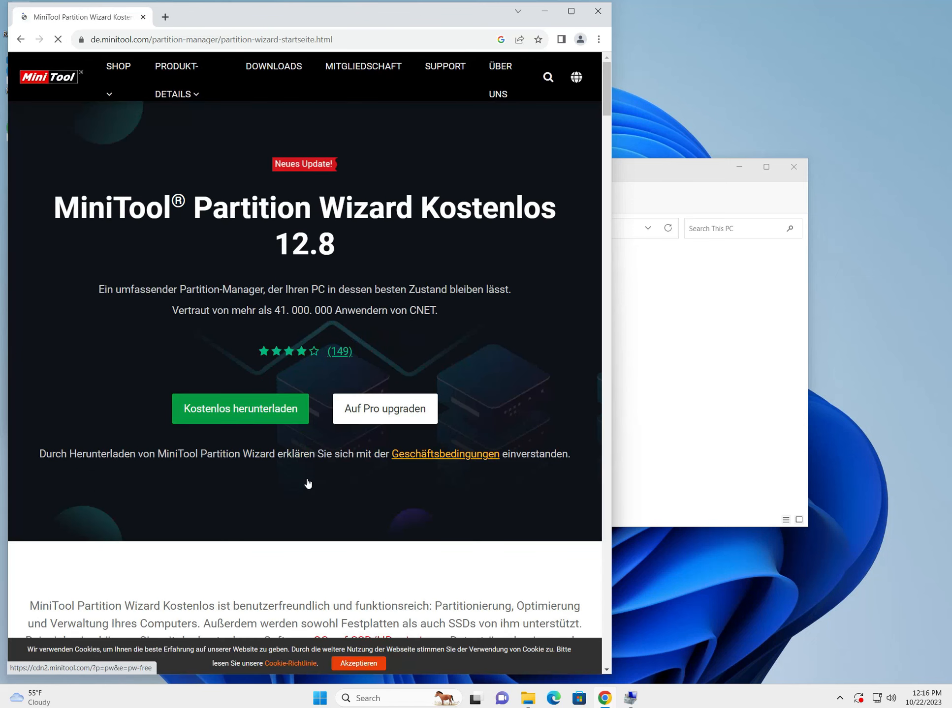
click(252, 416)
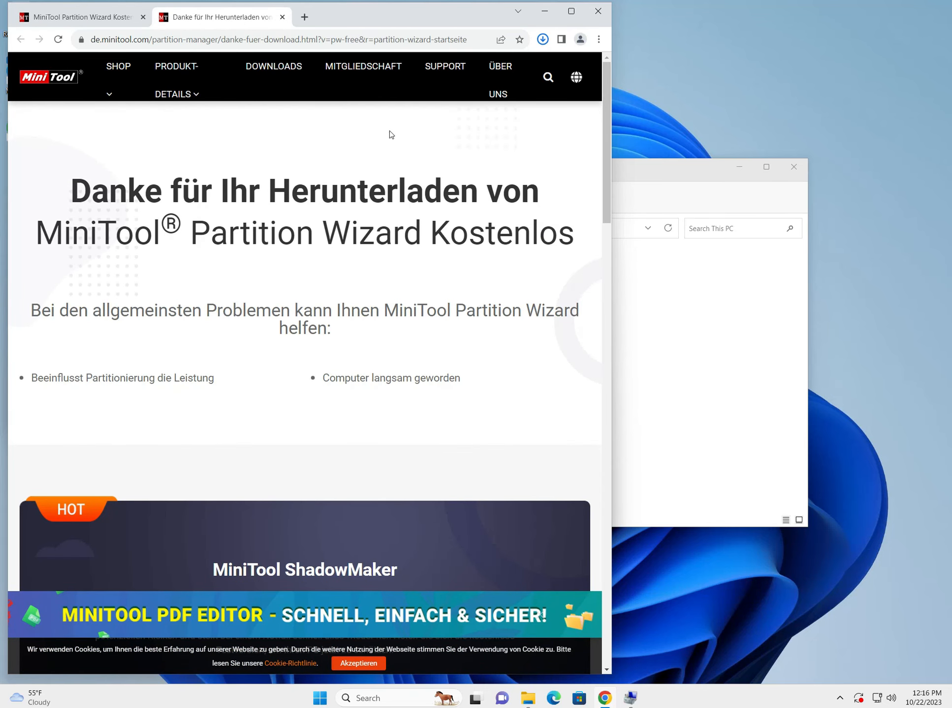
click(542, 44)
mouse_move(478, 97)
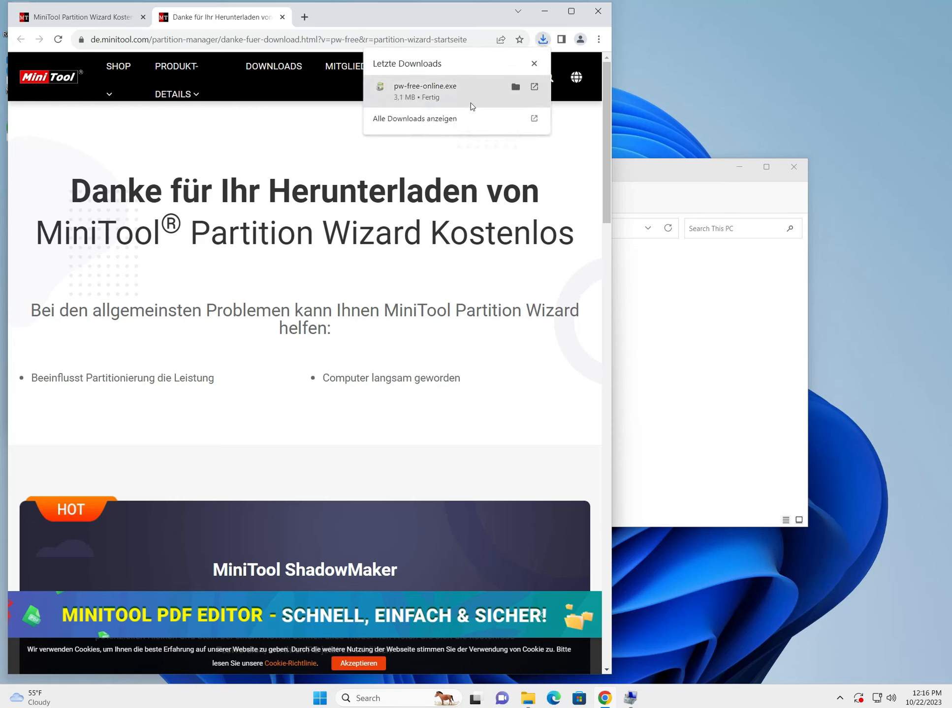
click(515, 88)
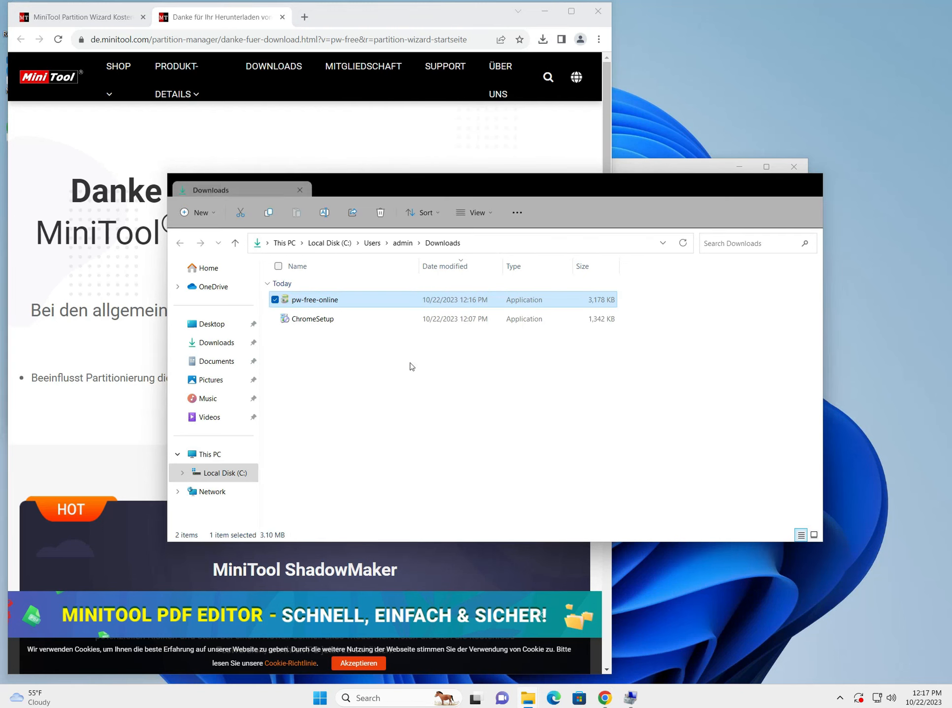
- Run the pw-free-online installer with administrator approval, using English as the setup language and choosing to continue installing the free edition
double_click(306, 303)
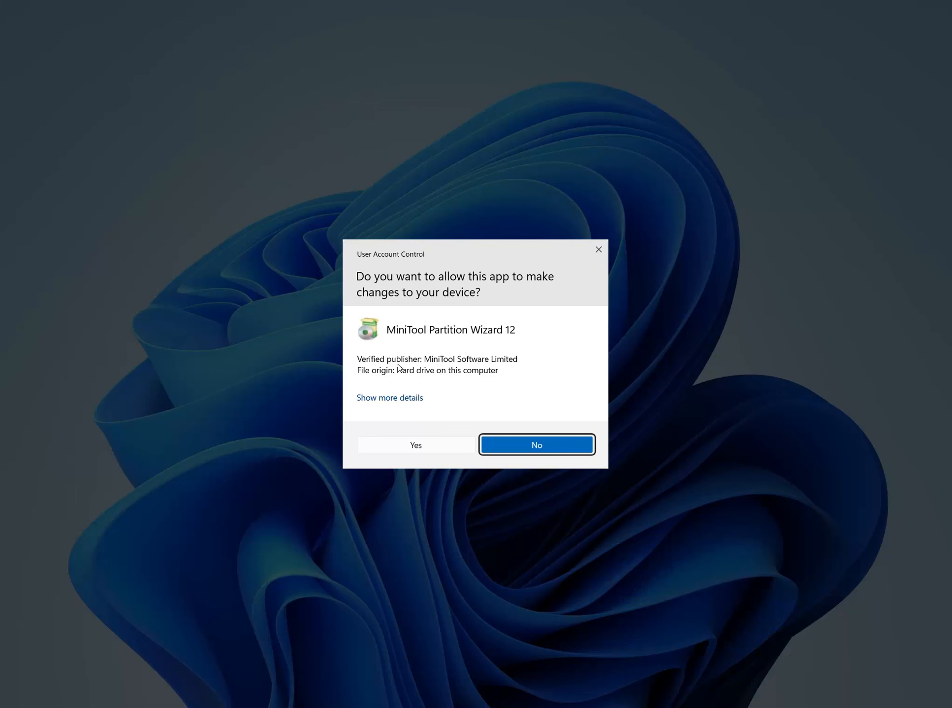
click(422, 446)
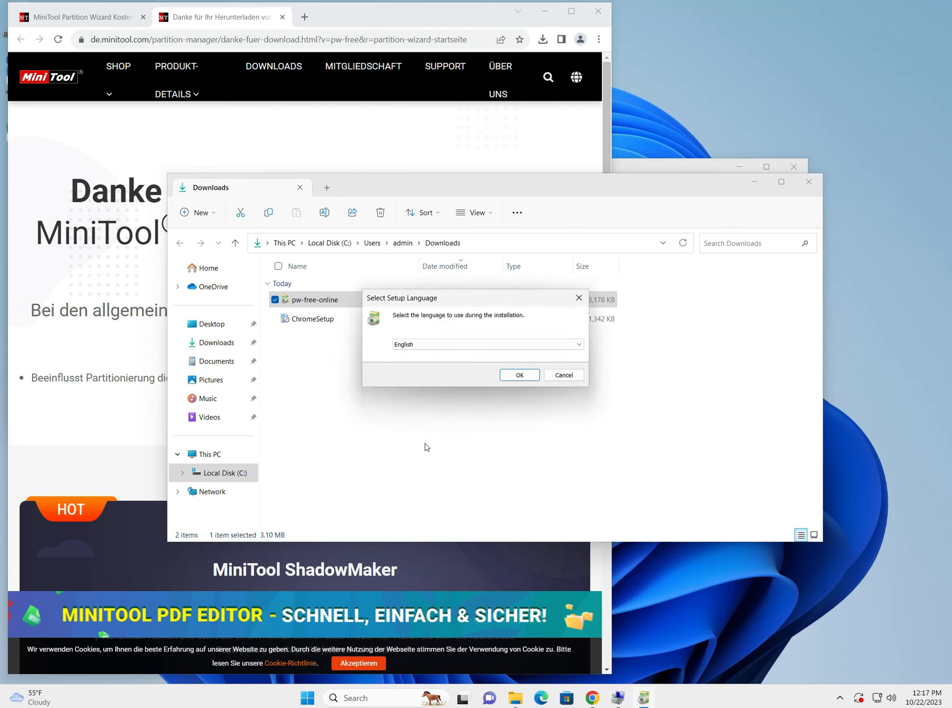
click(519, 376)
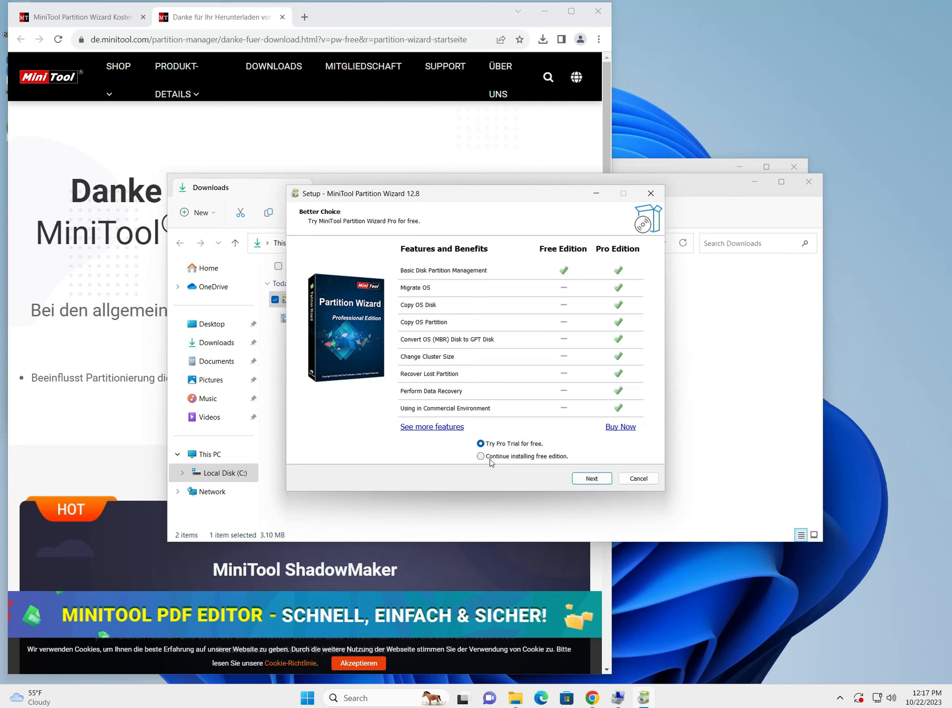
click(482, 458)
click(598, 481)
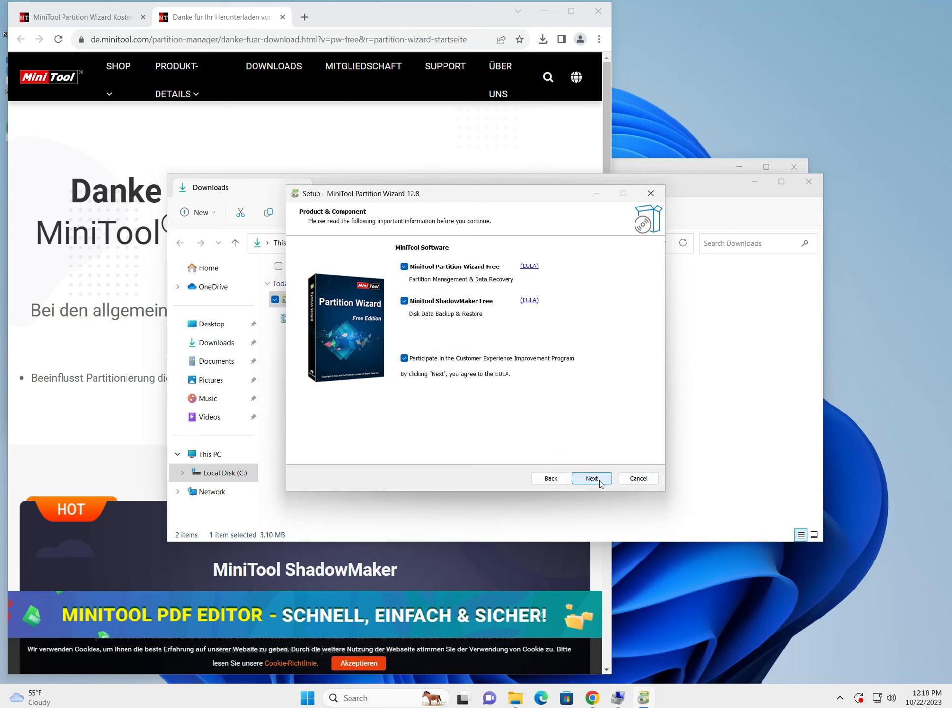
- Install with the default components and destination folder, and finish setup with MiniTool Partition Wizard set to launch
click(591, 479)
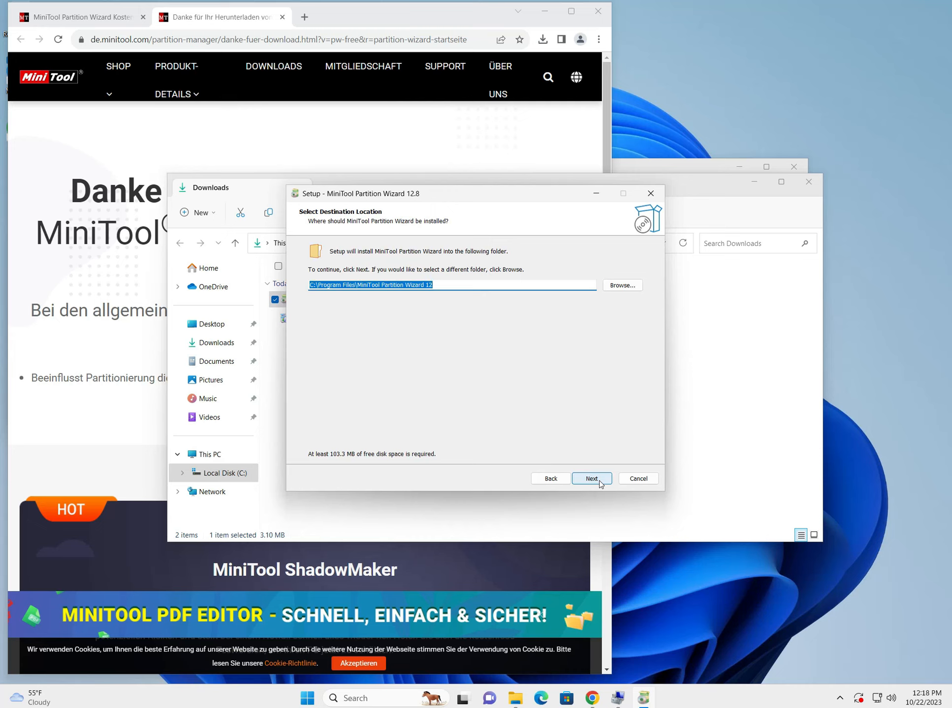
click(598, 481)
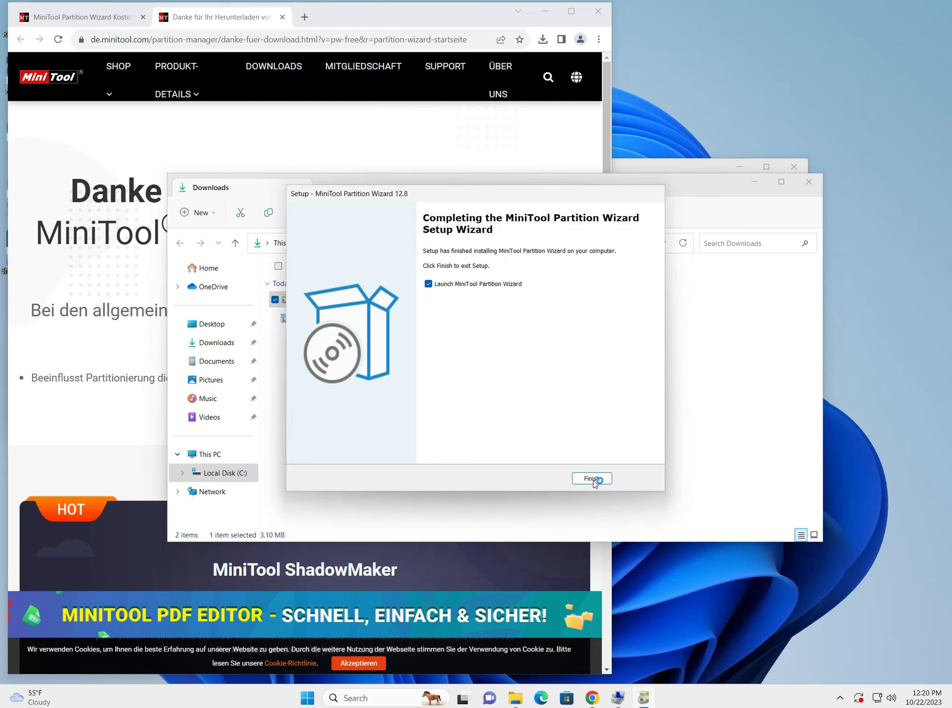
click(593, 480)
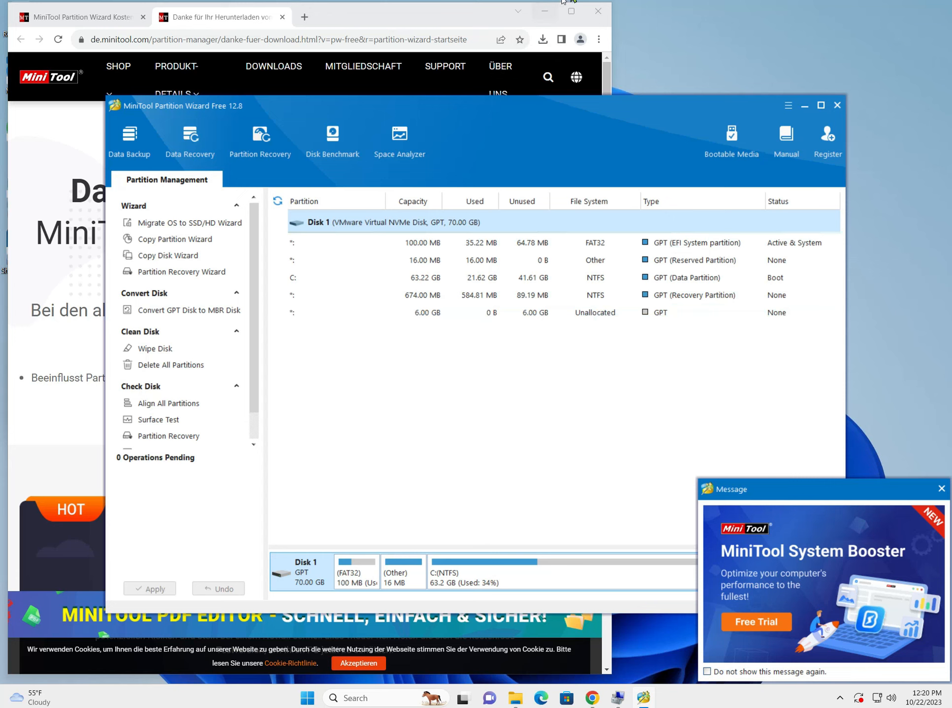
- Close the Chrome window and dismiss the MiniTool System Booster advertisement
click(600, 15)
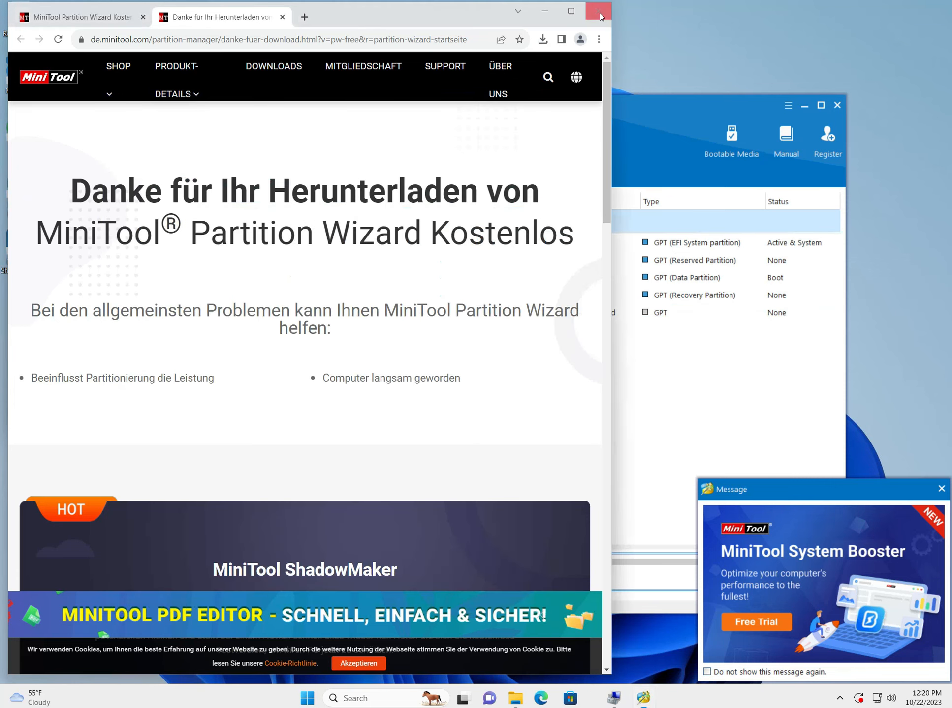
click(599, 13)
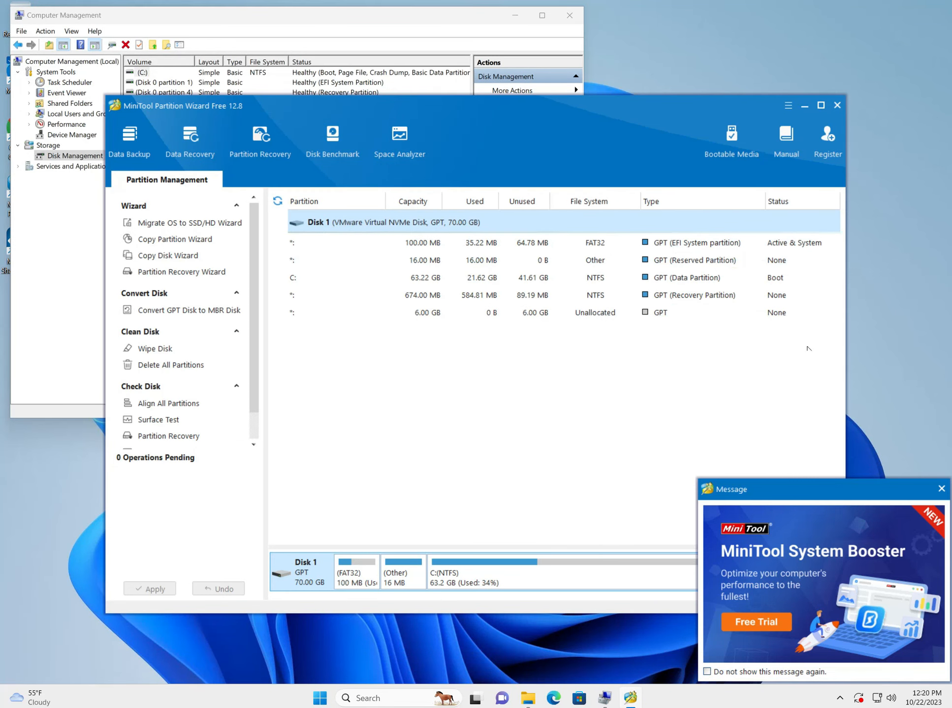
click(940, 489)
- Extend the C: partition by taking the full 6.00 GB of unallocated space
click(352, 278)
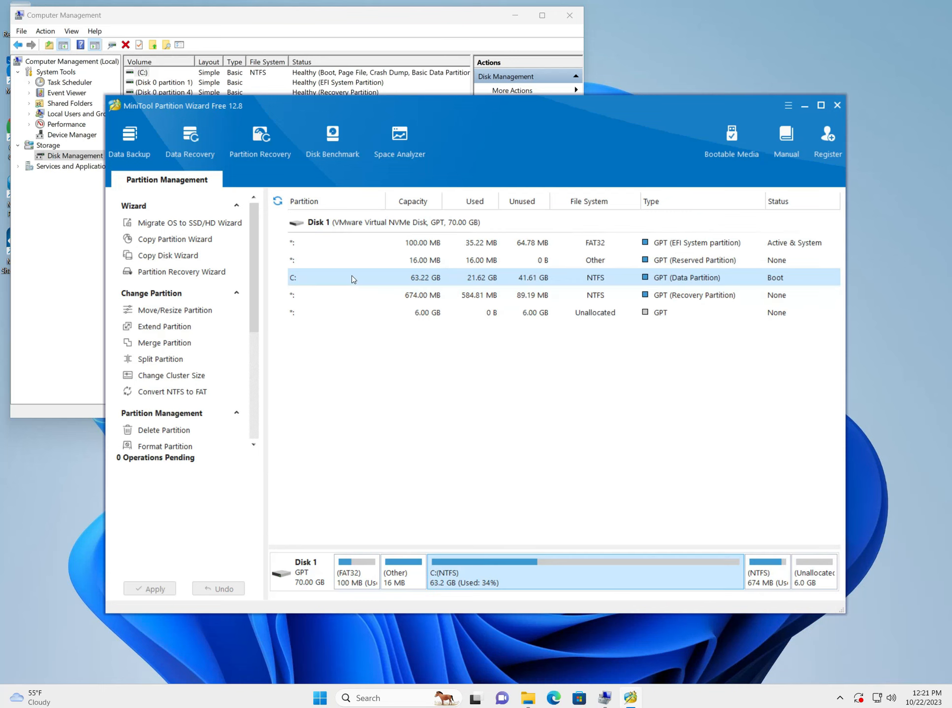
right_click(351, 277)
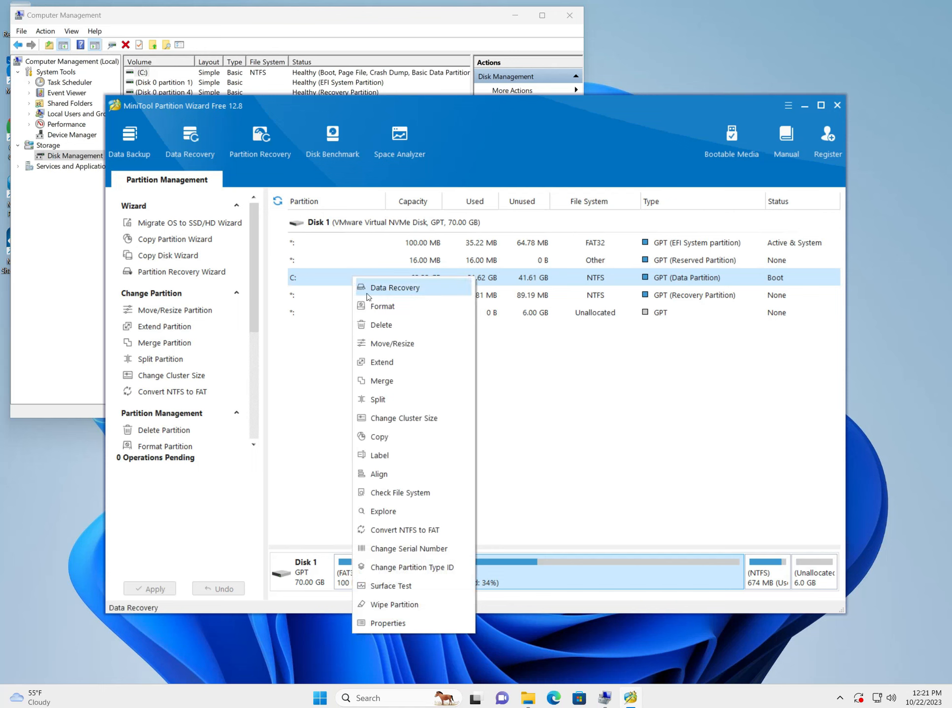
click(407, 362)
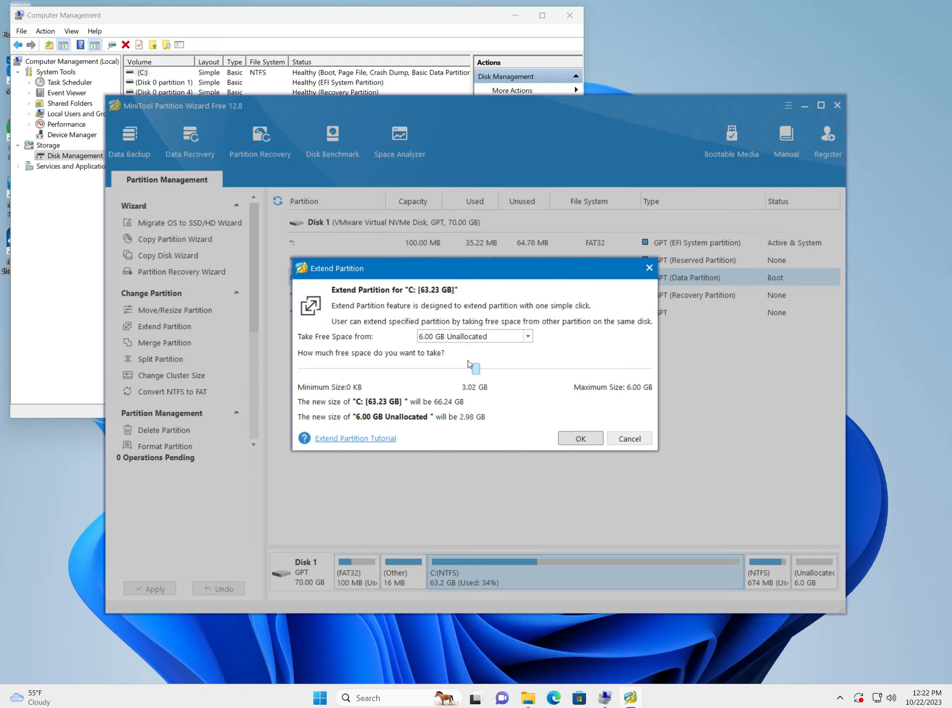
drag(476, 369, 706, 391)
drag(648, 368, 693, 383)
click(582, 440)
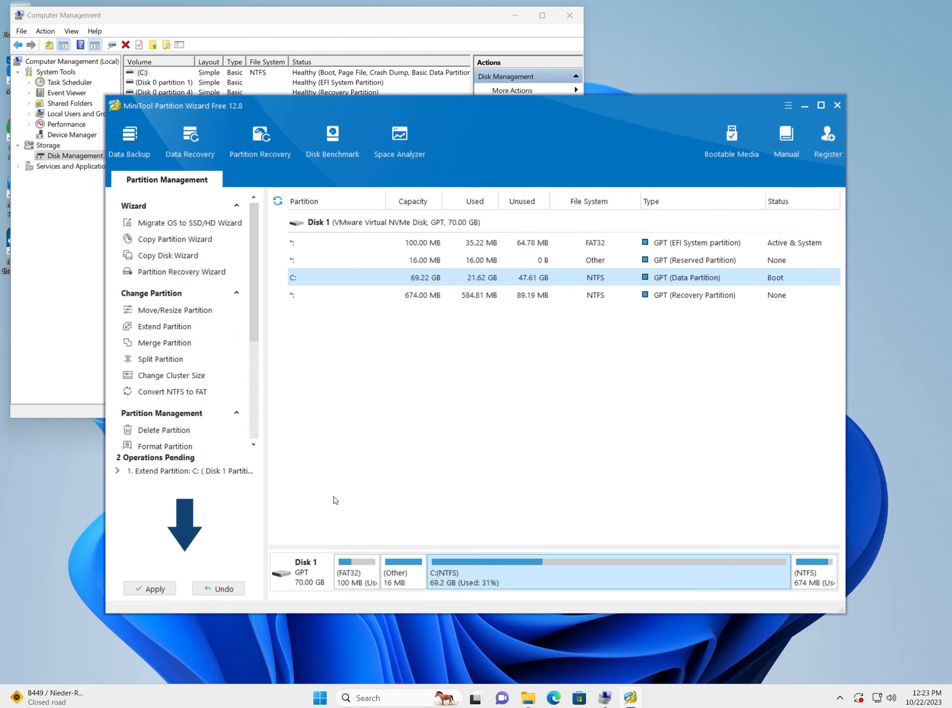
- Apply the pending partition extension to the disk and dismiss the completion message
click(161, 591)
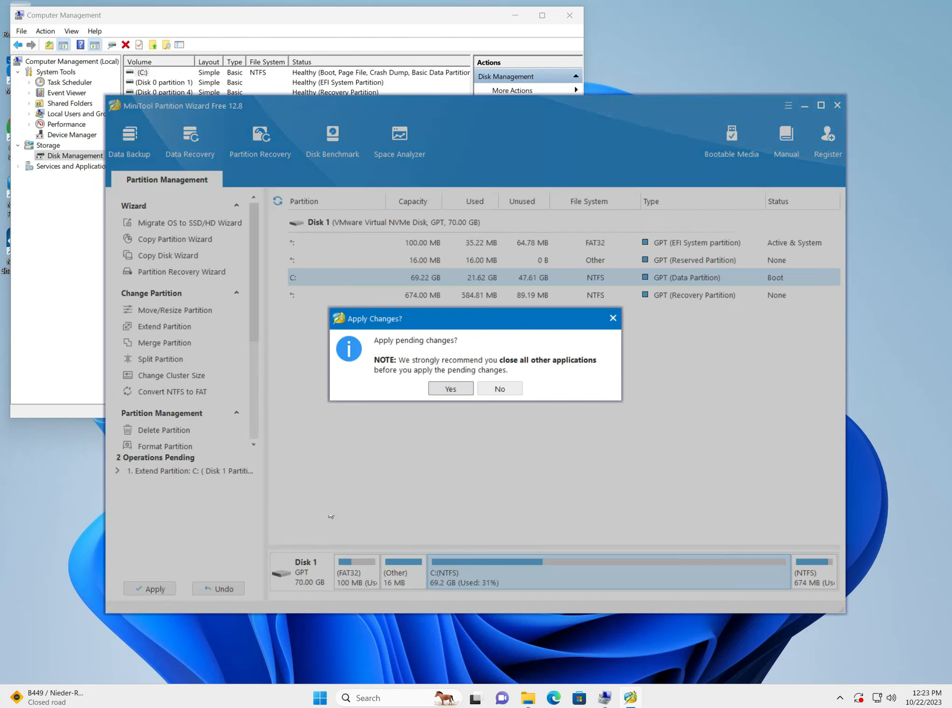
click(452, 390)
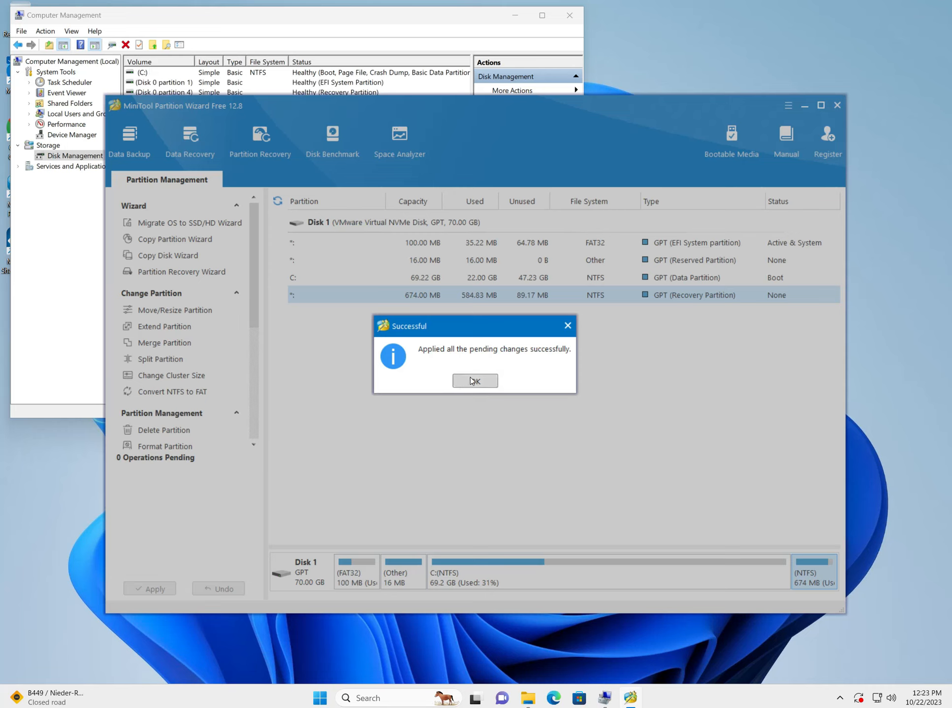
click(470, 381)
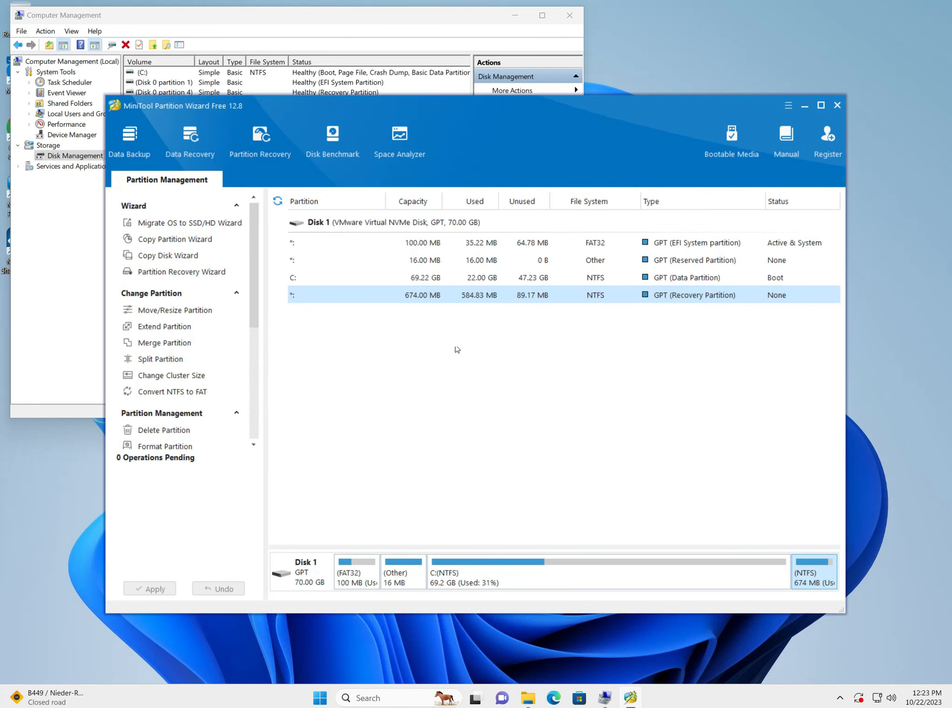
- Check the C: partition's size in Disk Management and in File Explorer's This PC view
click(45, 310)
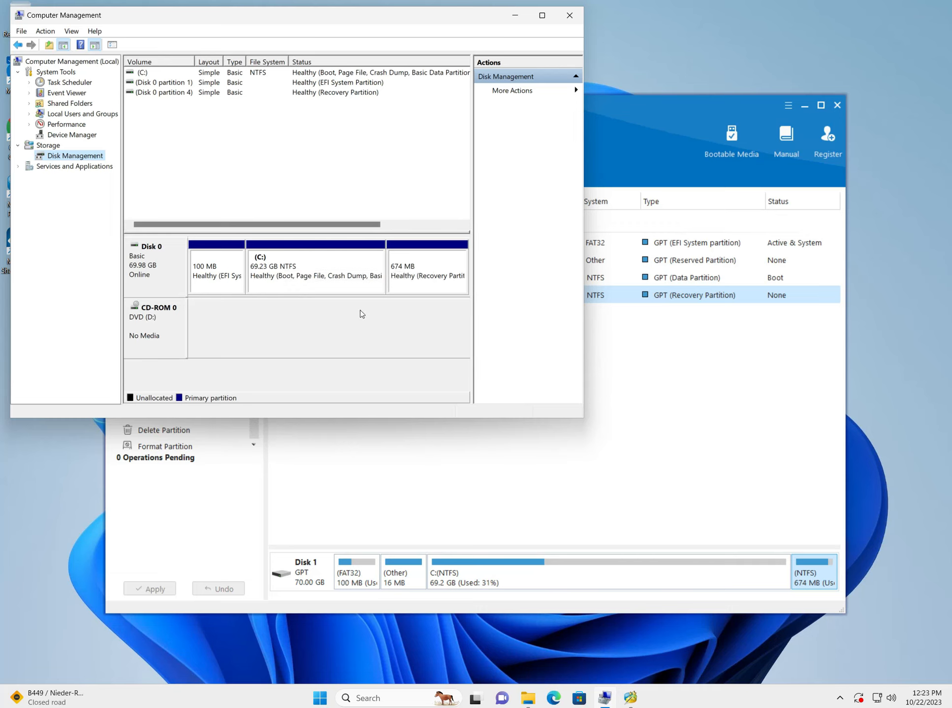
click(352, 286)
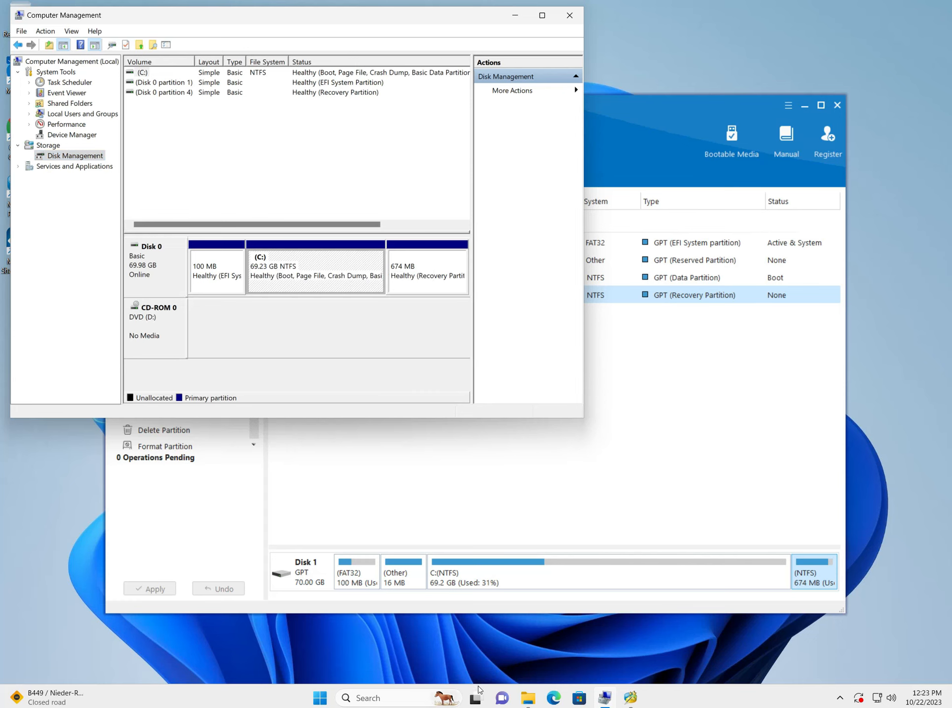
mouse_move(528, 698)
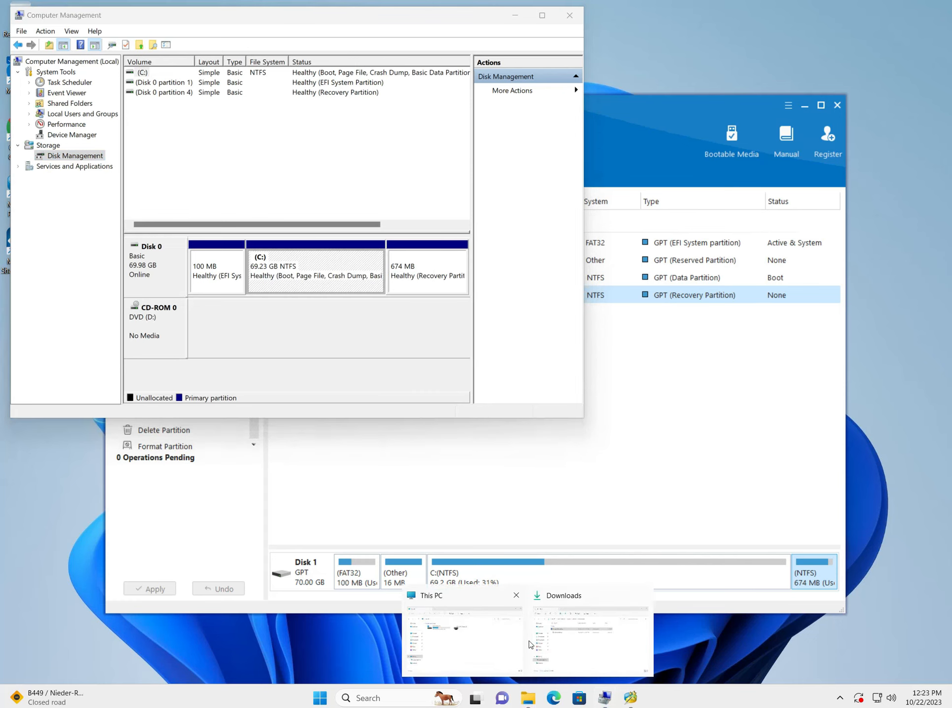
click(496, 623)
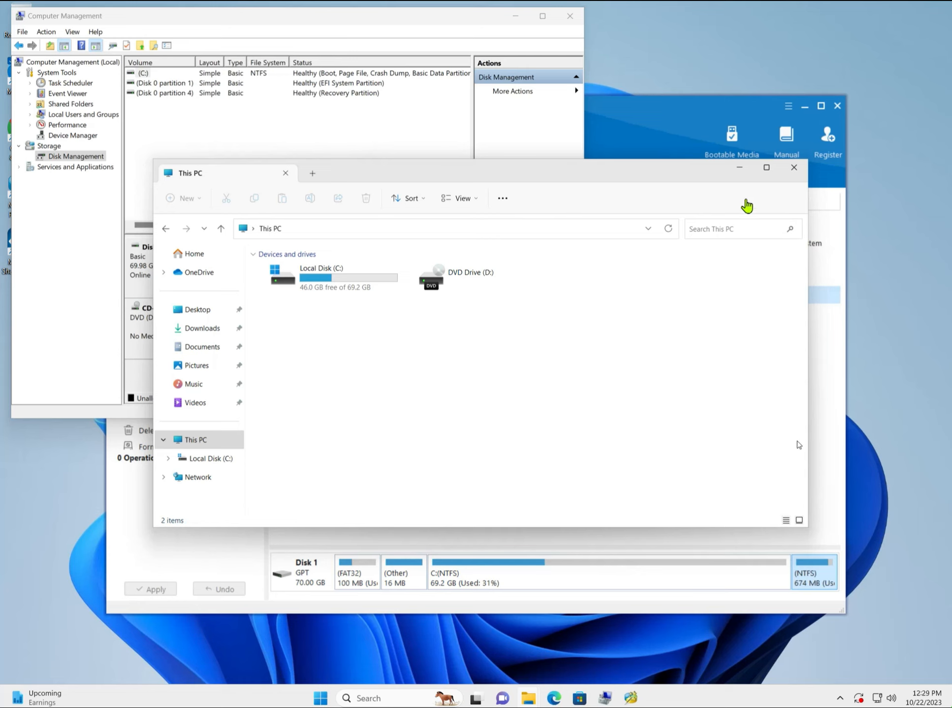
- Quit MiniTool Partition Wizard Free
click(639, 116)
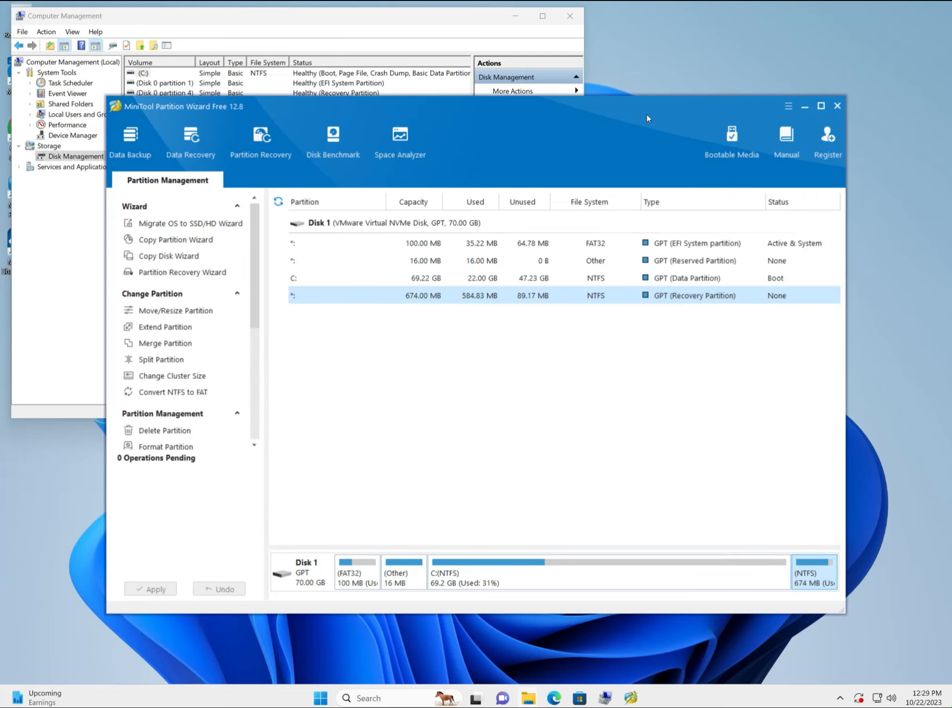
click(837, 107)
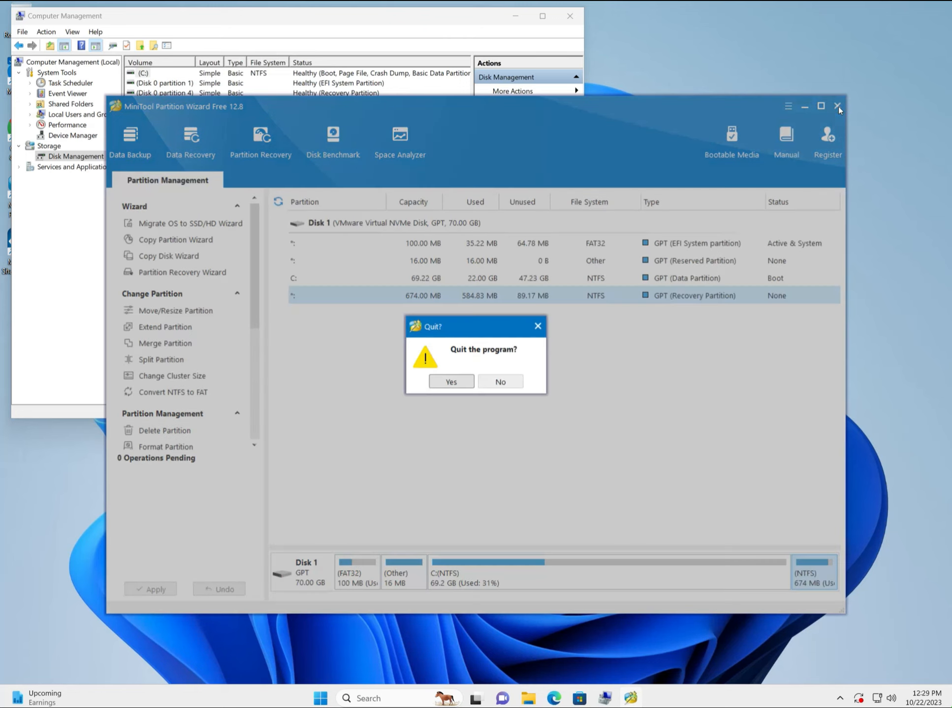
click(457, 380)
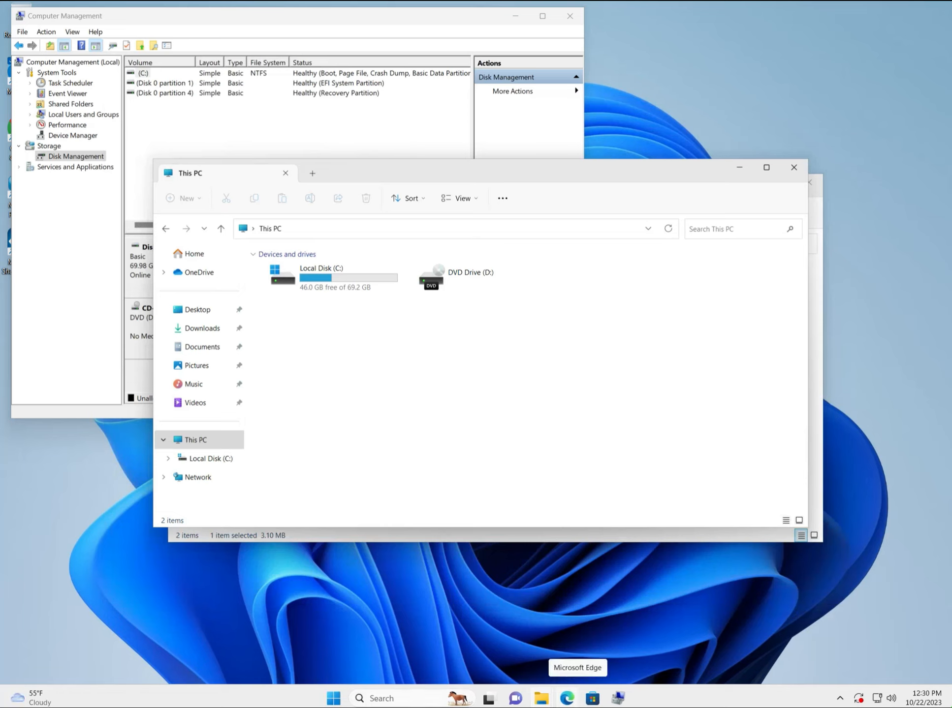
- Find Control Panel through Windows search and open its Programs and Features list
click(403, 696)
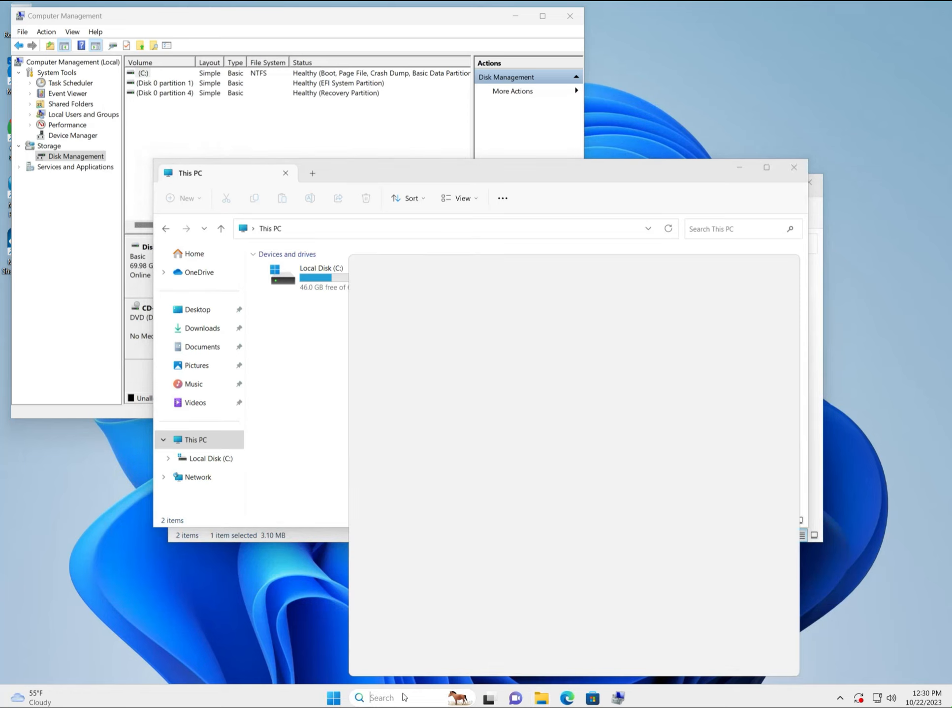
text(con)
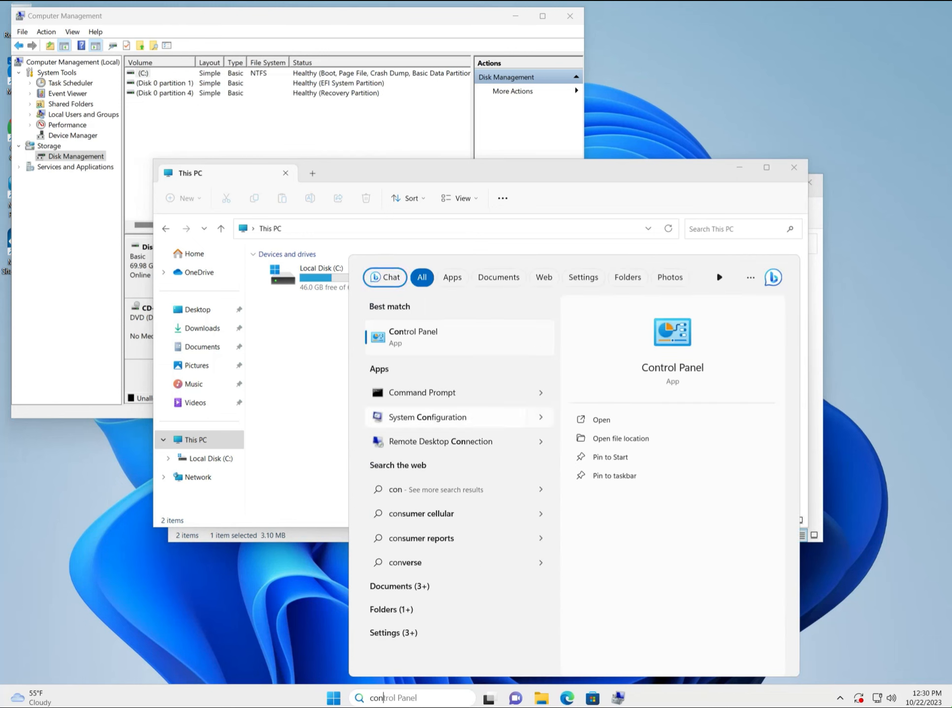
click(447, 338)
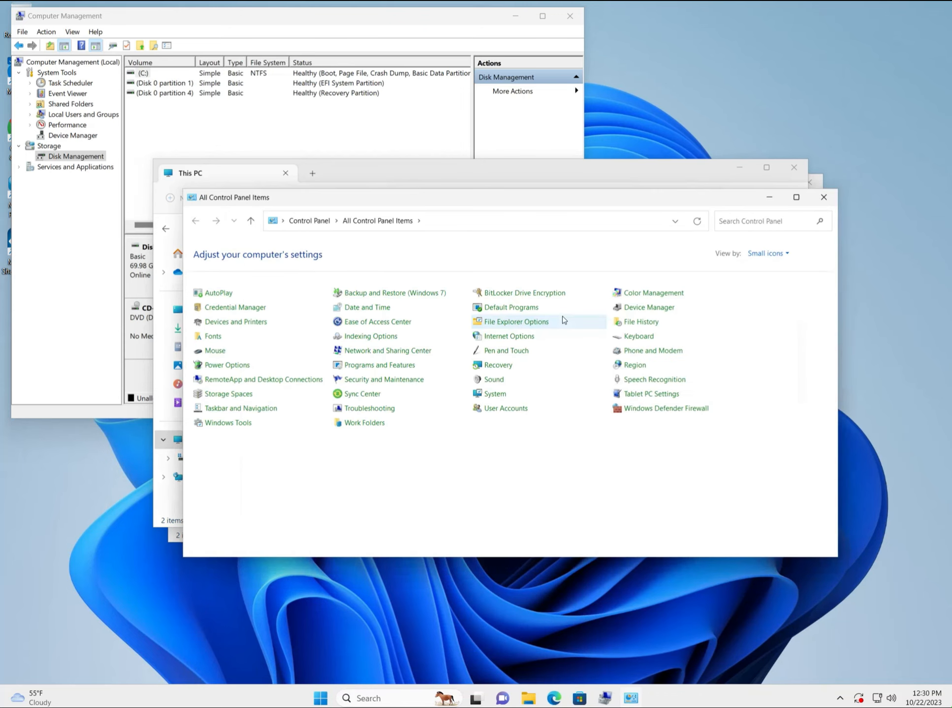
click(389, 367)
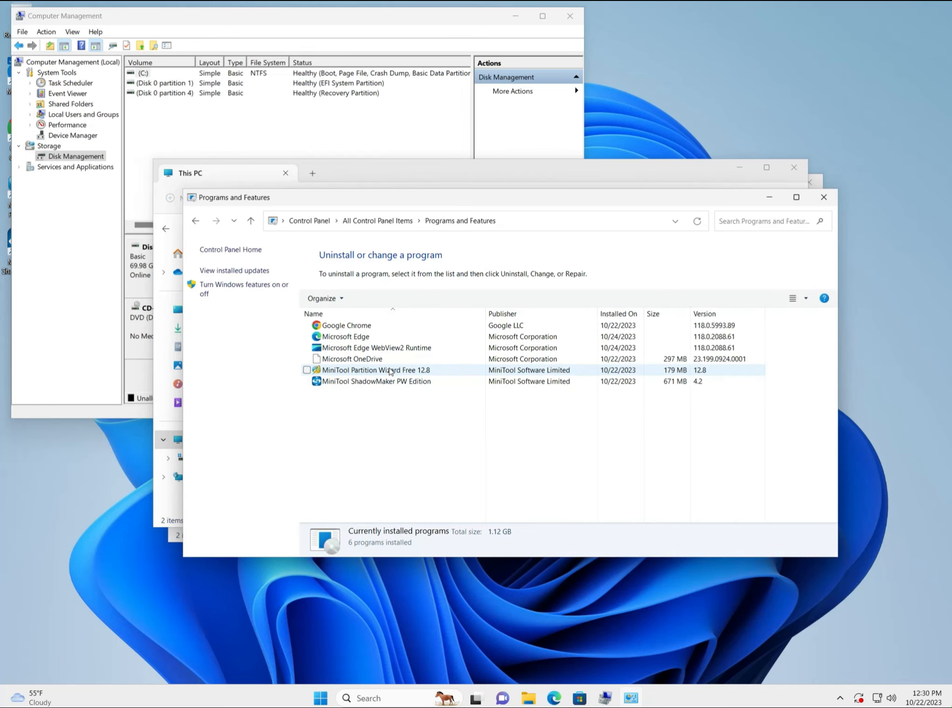
- Uninstall MiniTool Partition Wizard Free 12.8 and dismiss the prompt to choose an app for the https link
click(357, 372)
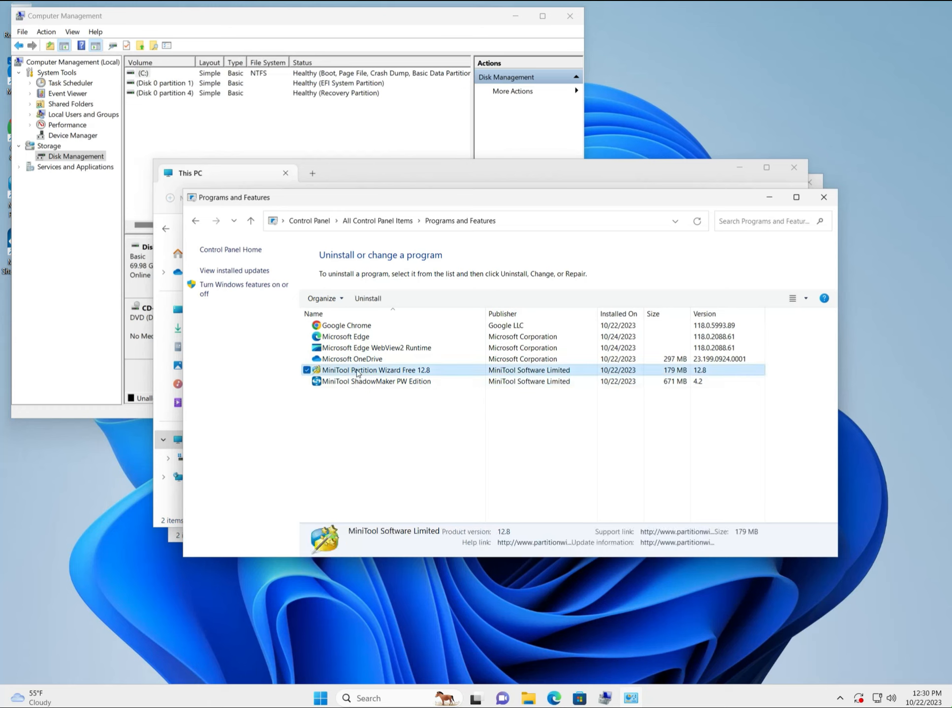
click(370, 299)
click(397, 442)
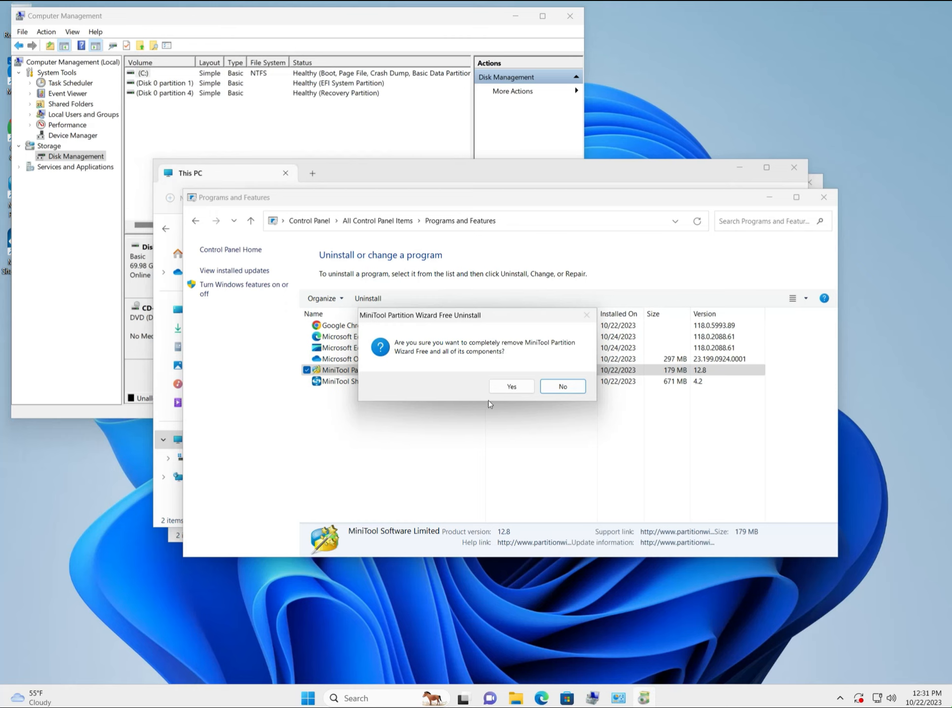
click(510, 385)
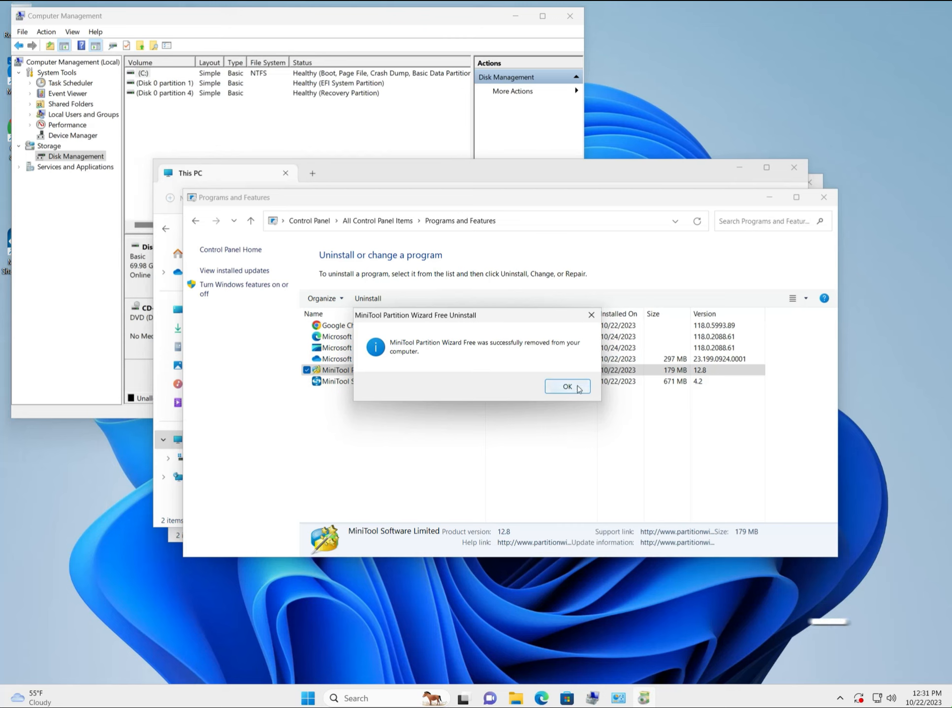
click(572, 388)
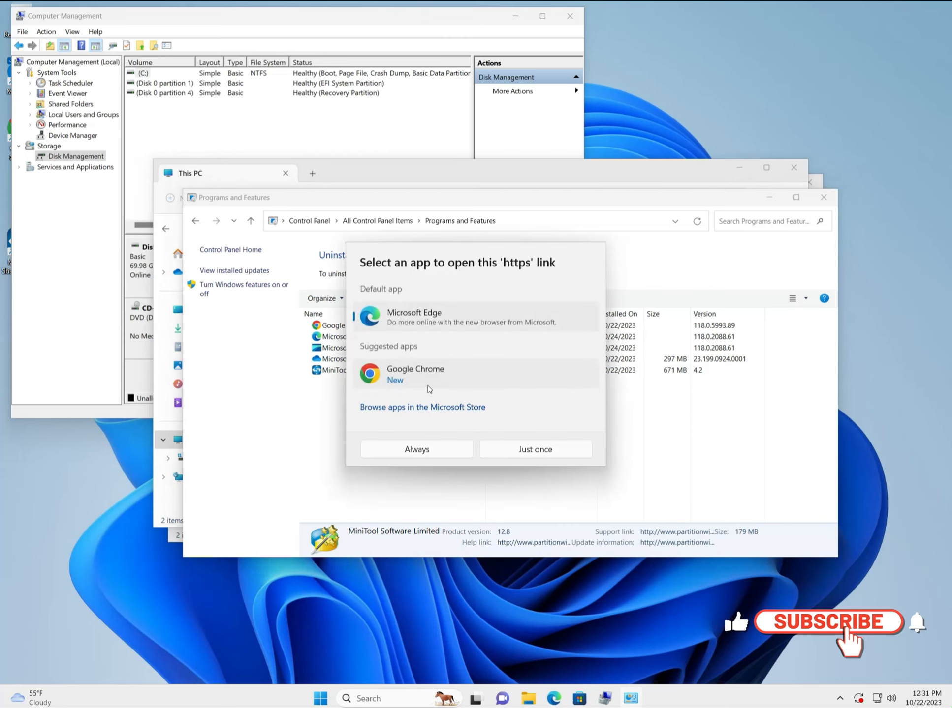
click(321, 437)
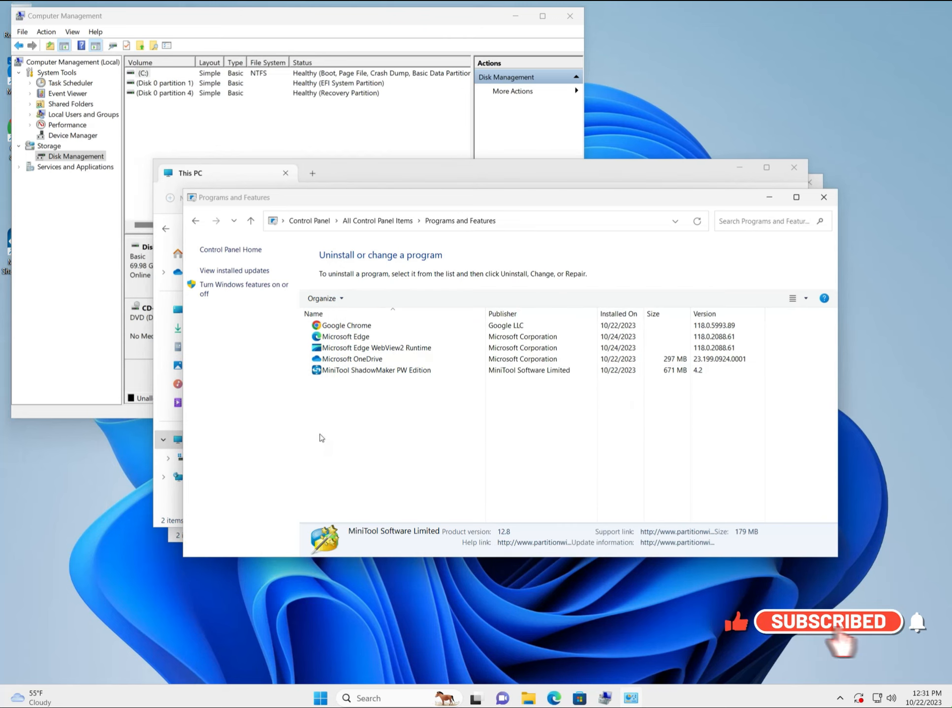
- Uninstall MiniTool ShadowMaker PW Edition and dismiss the completion message and the browser selection prompt
click(344, 374)
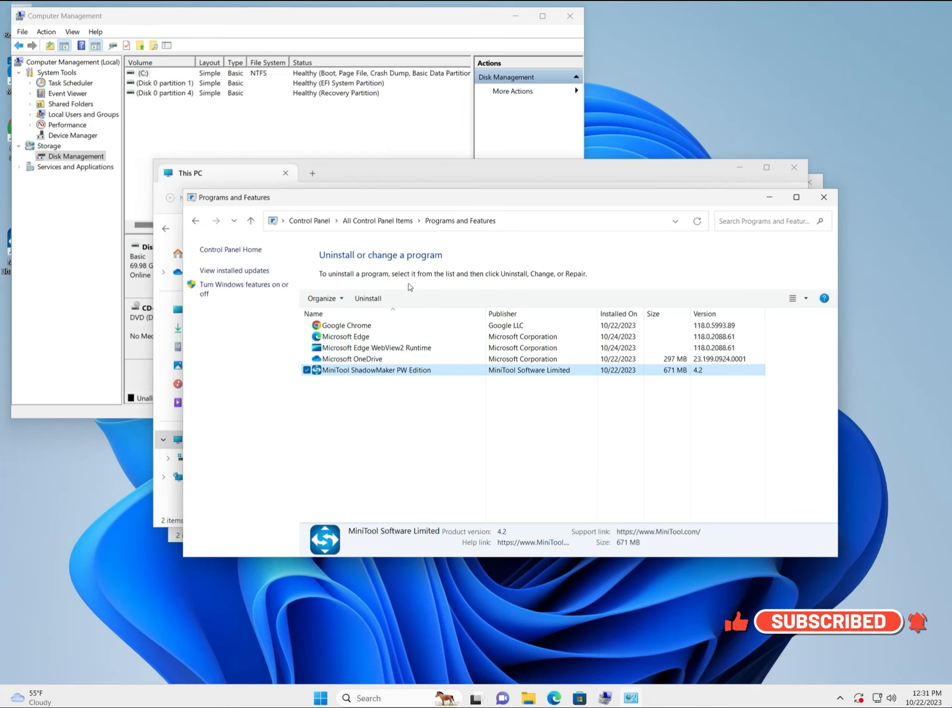
click(367, 299)
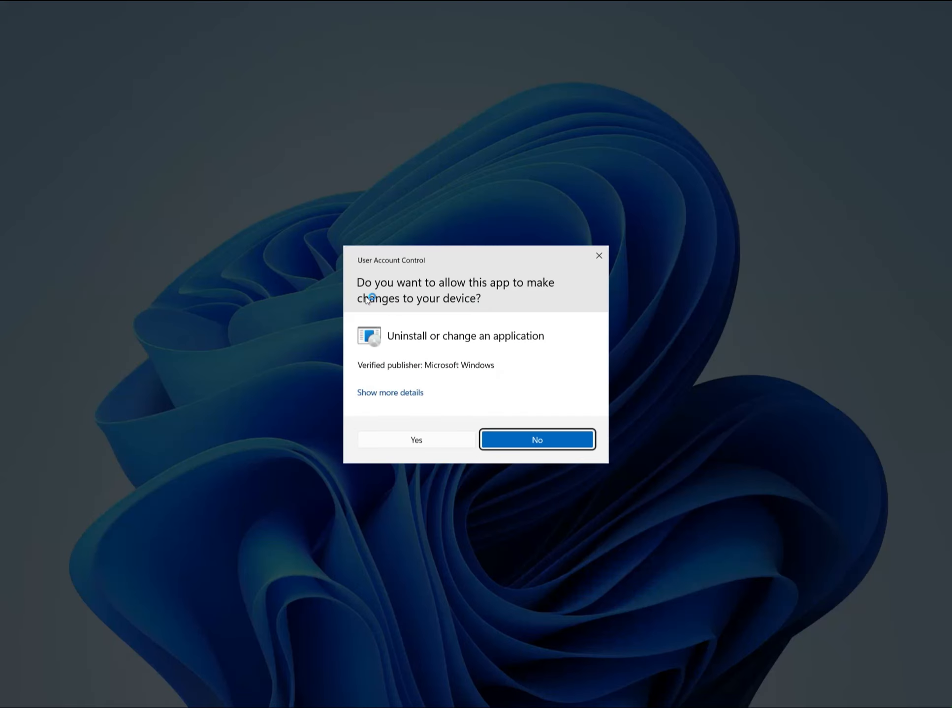
click(416, 441)
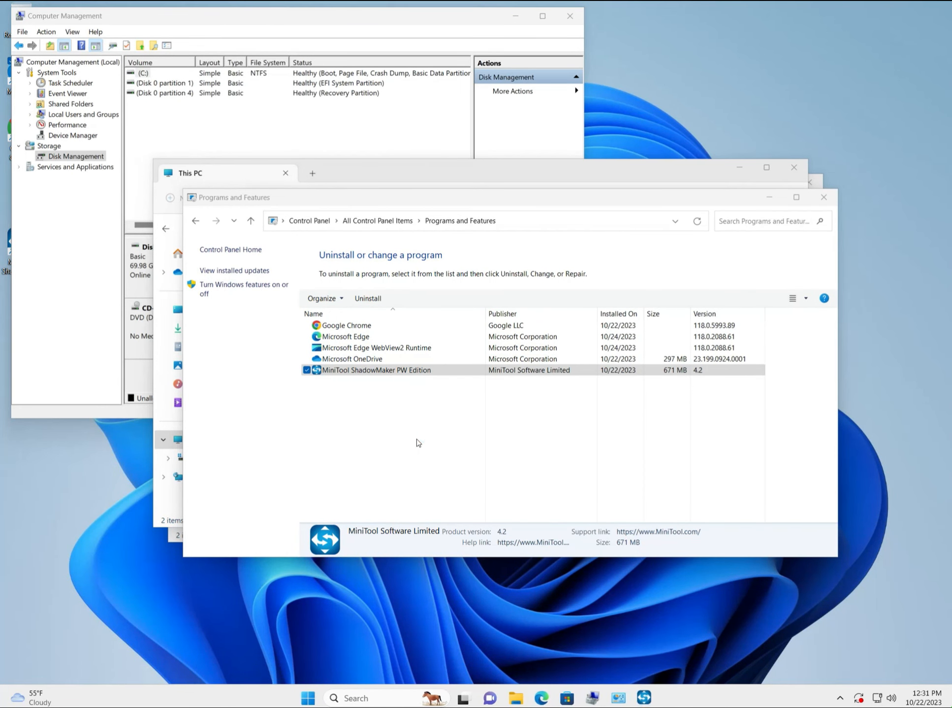
click(520, 389)
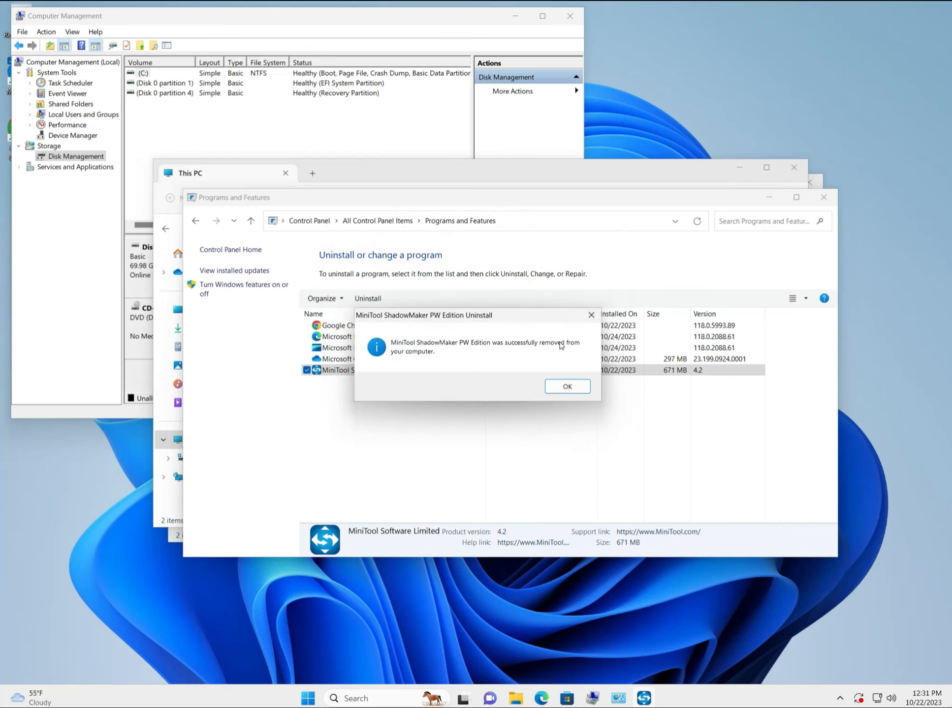
click(565, 386)
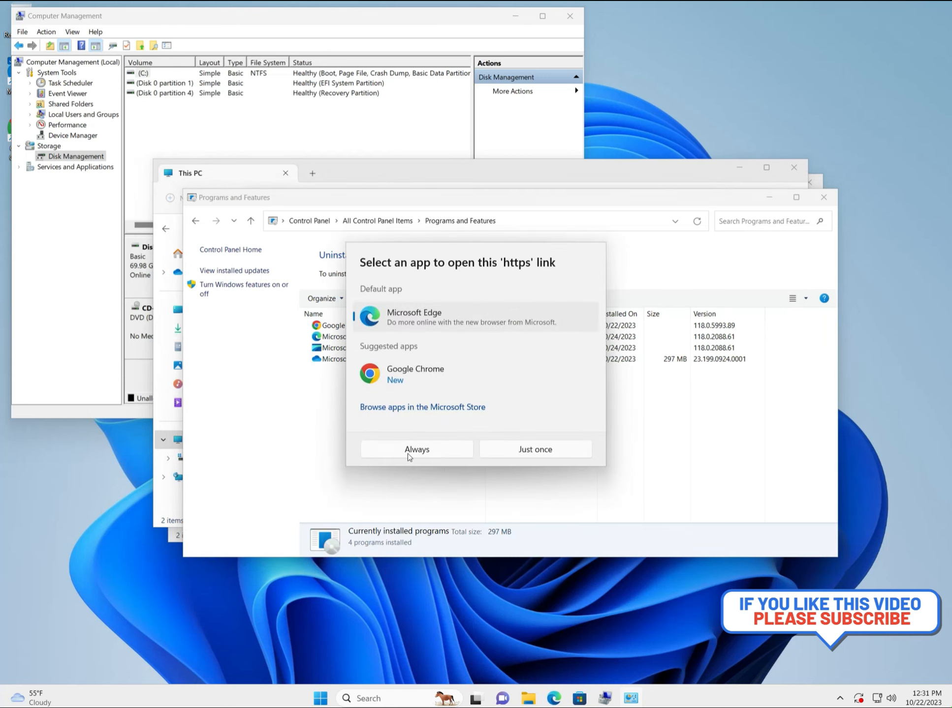
click(289, 434)
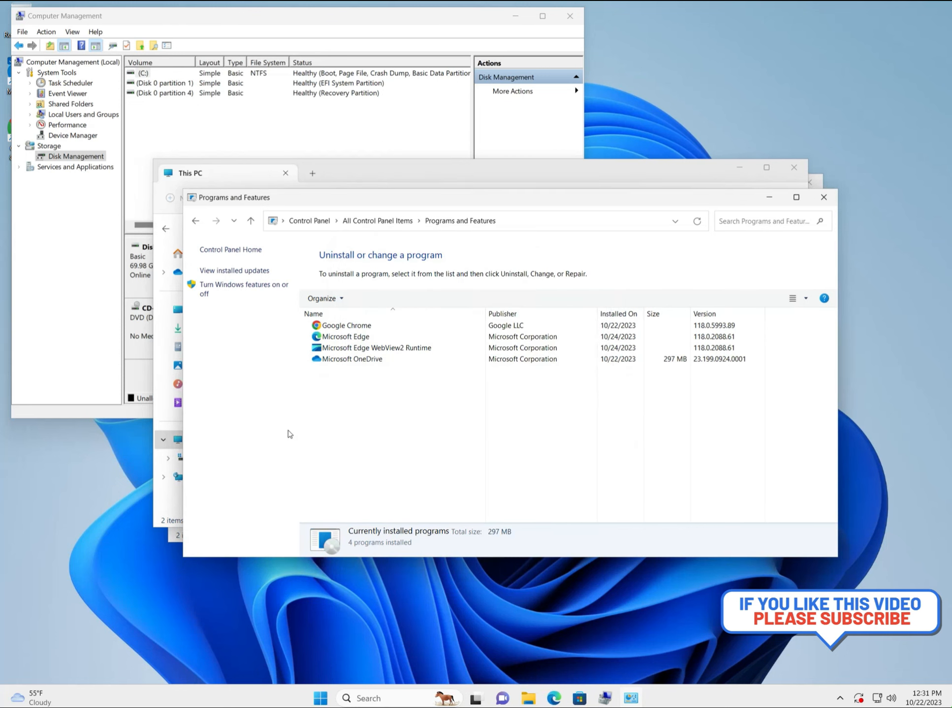